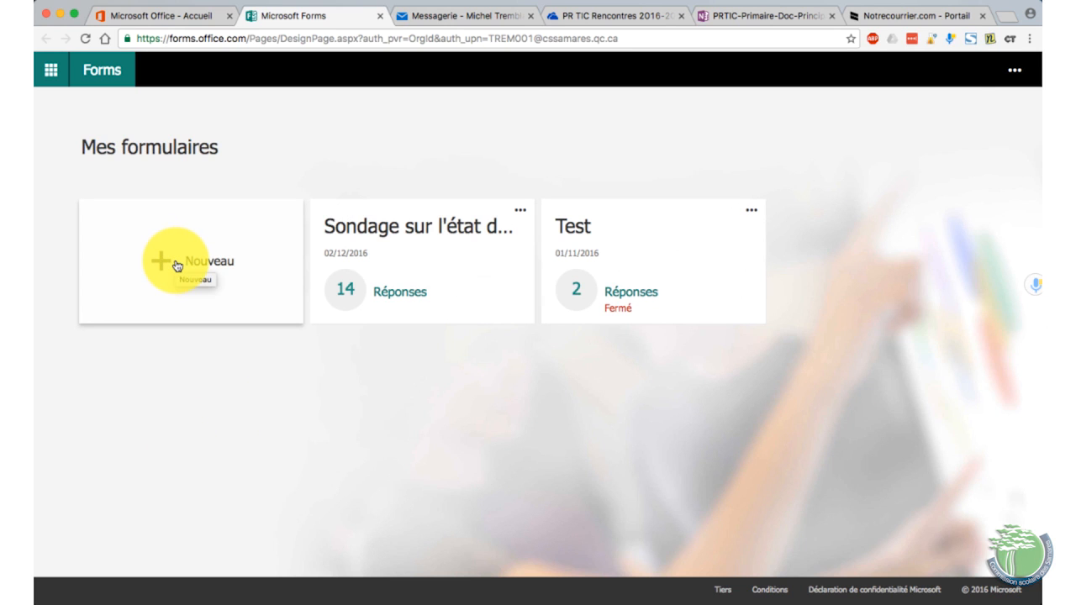
Step: Create a new form titled "Questionnaire" with the description "Mon premier questionnaire"
left_click(177, 267)
left_click(355, 179)
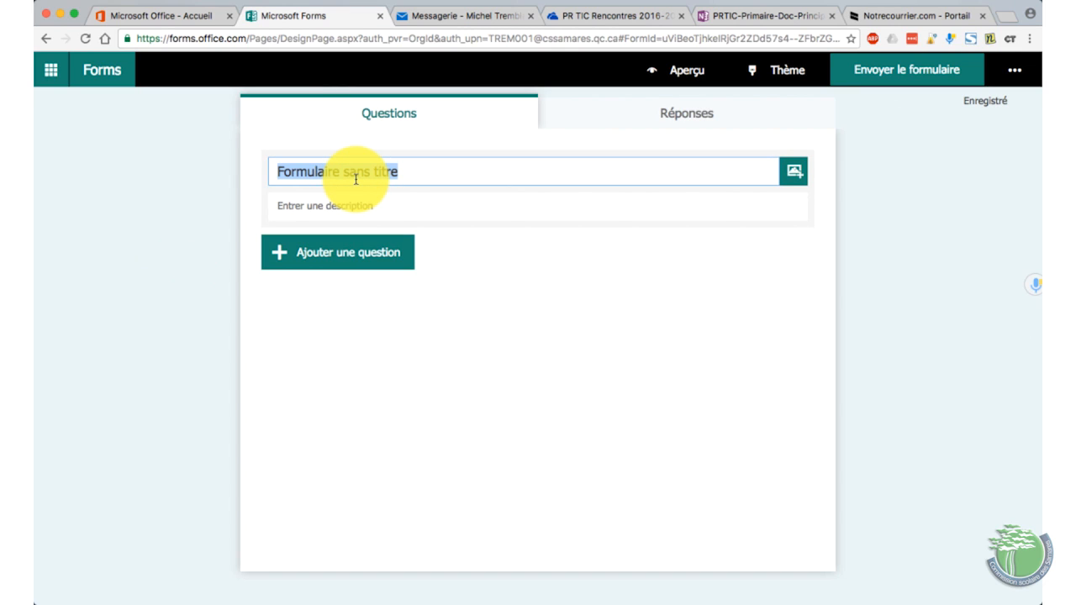
type("Questionnaire")
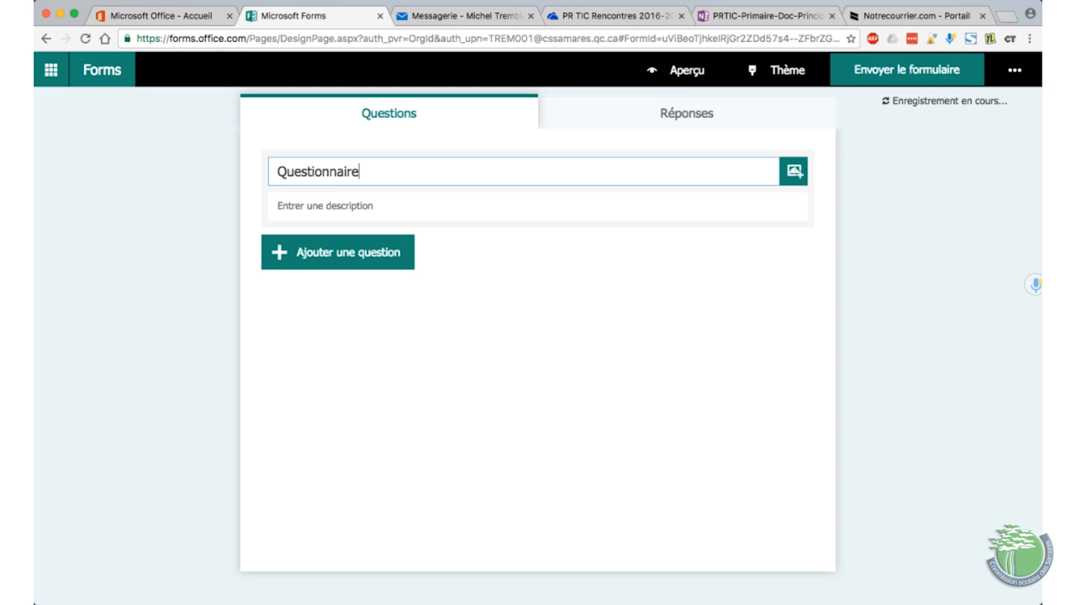
key("Tab")
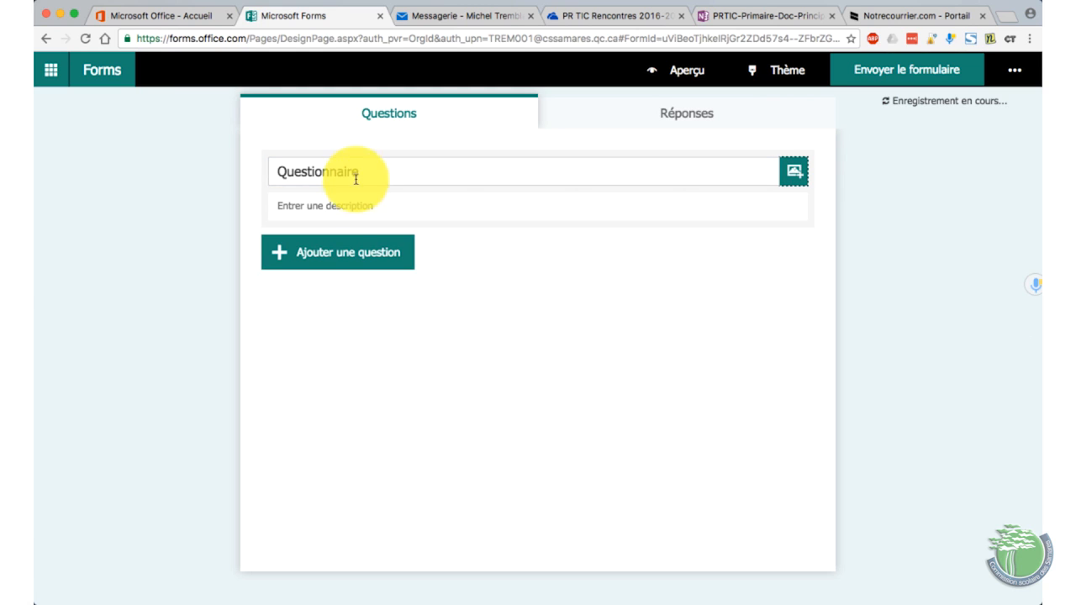
left_click(342, 206)
type("Mon premier q")
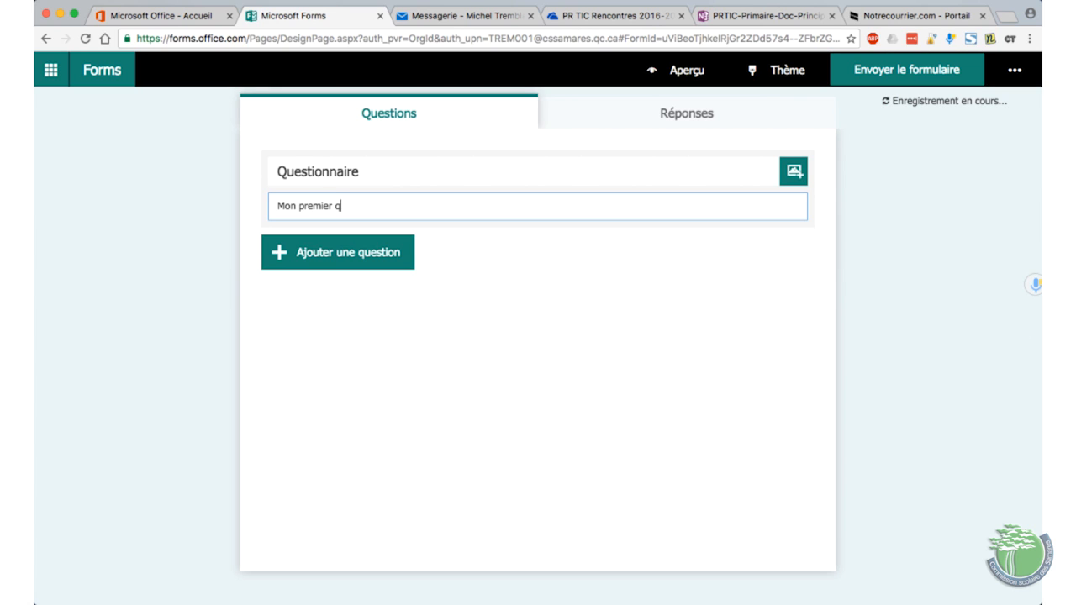
Step: Add a choice question and title it "Question 1"
left_click(331, 257)
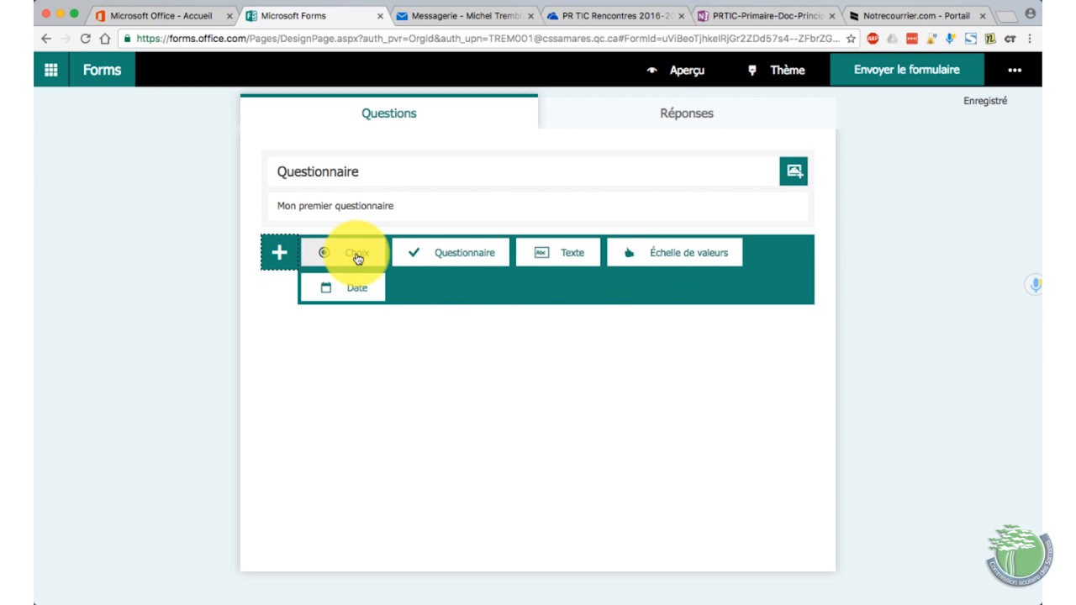
left_click(356, 253)
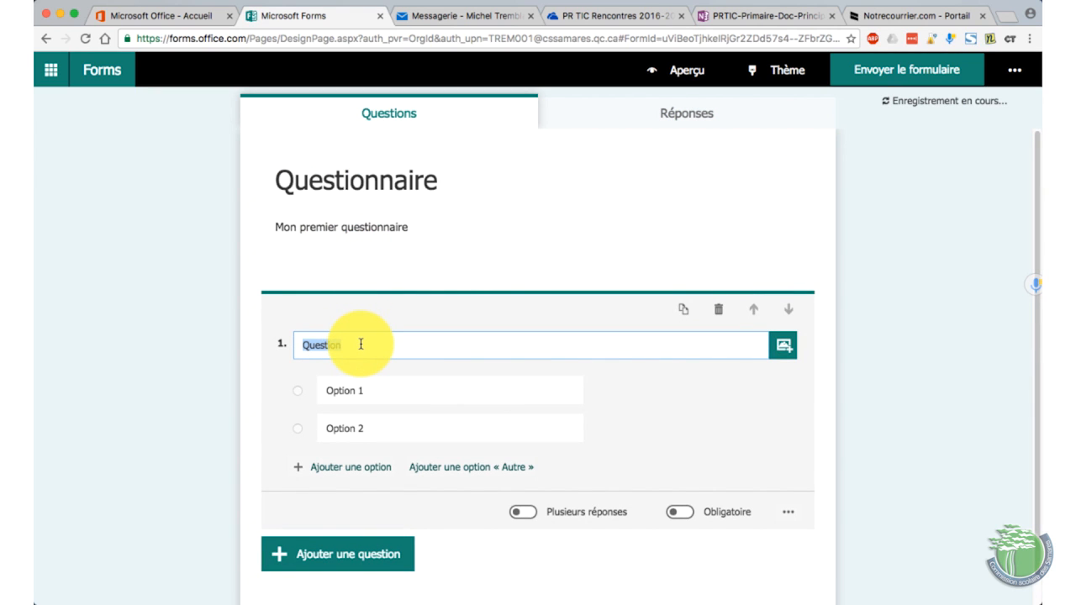
key("Right")
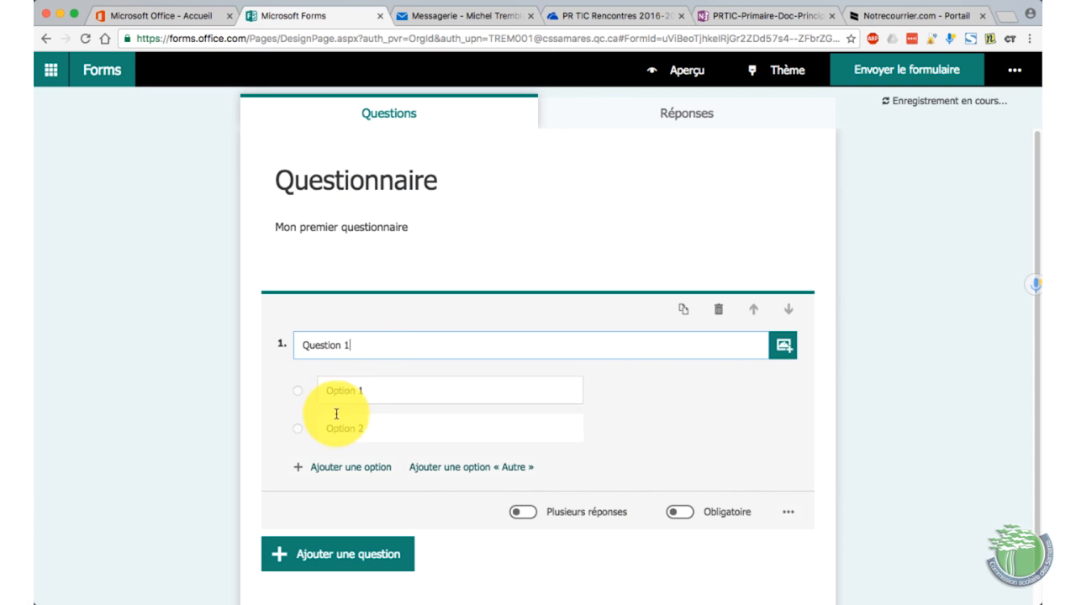
Step: Add a third option, a fourth option and an "Autre" option to Question 1
left_click(334, 469)
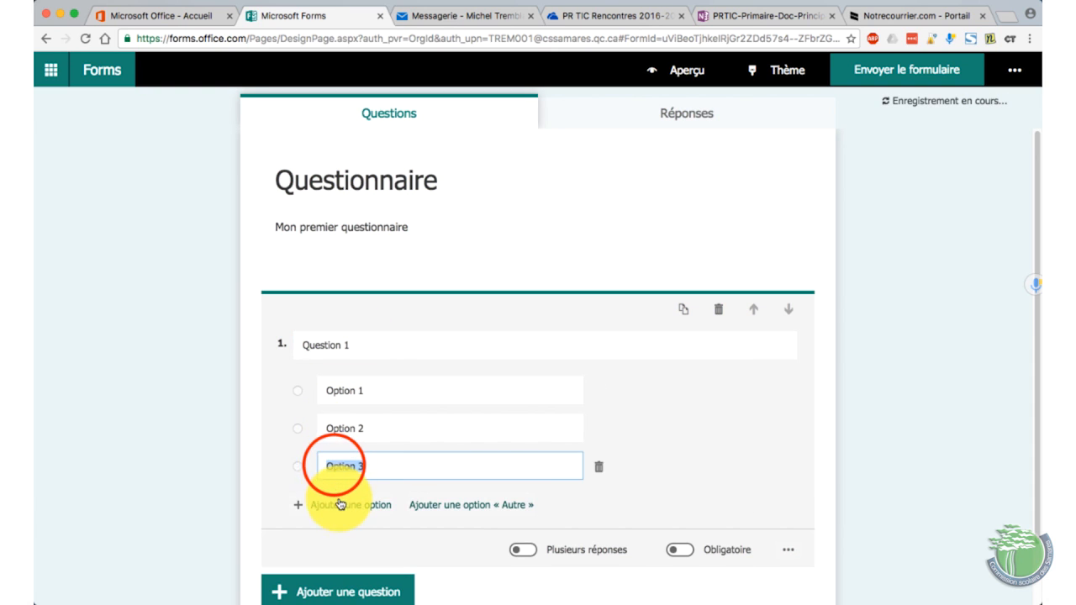
left_click(340, 504)
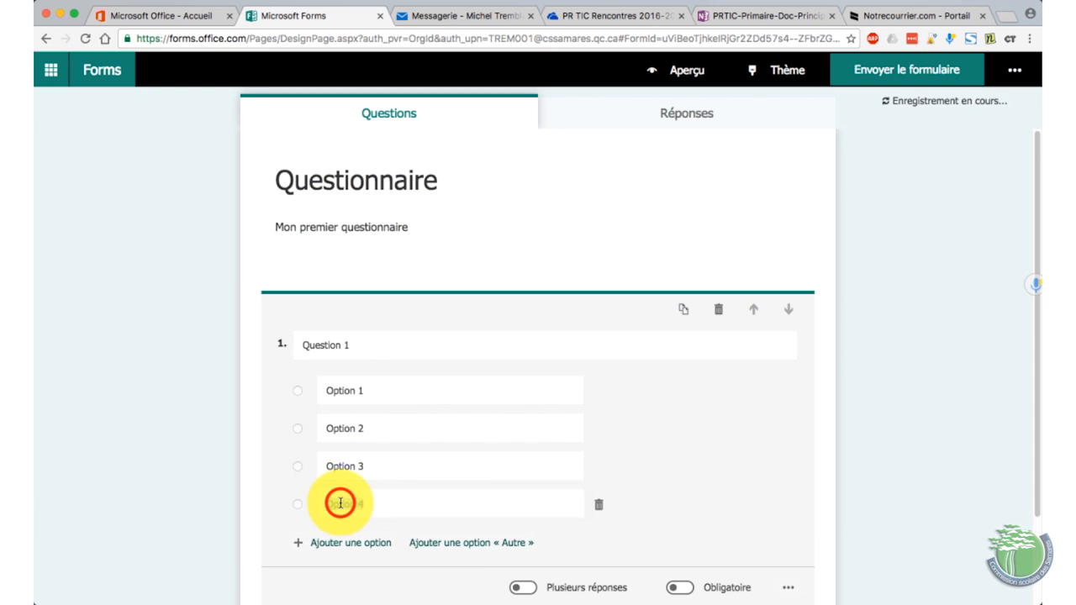
left_click(446, 544)
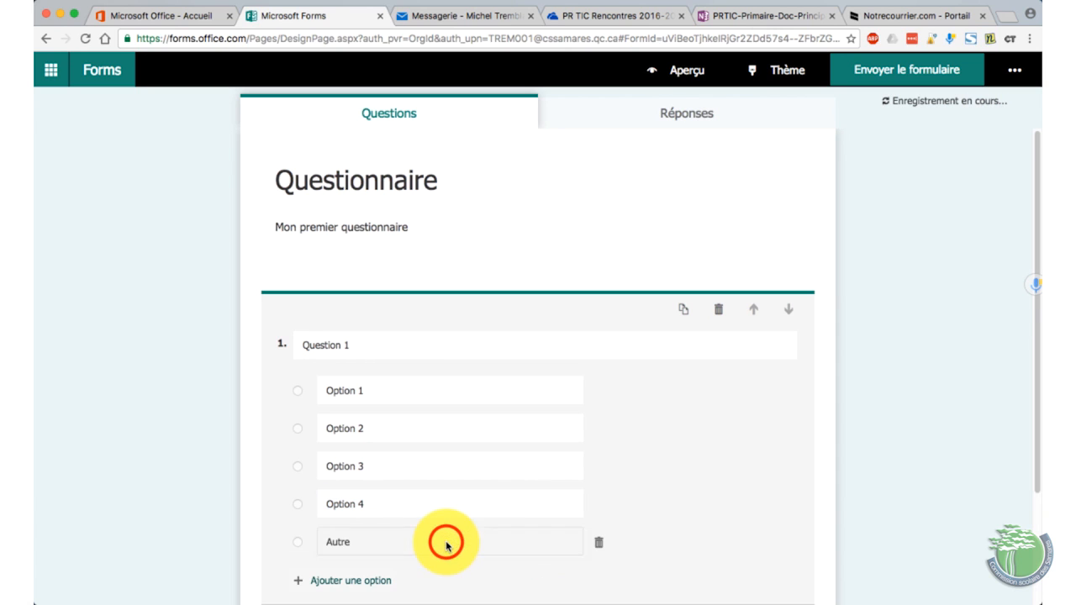
Step: Delete Option 4 and Option 3 from Question 1
scroll(433, 500, "down", 1)
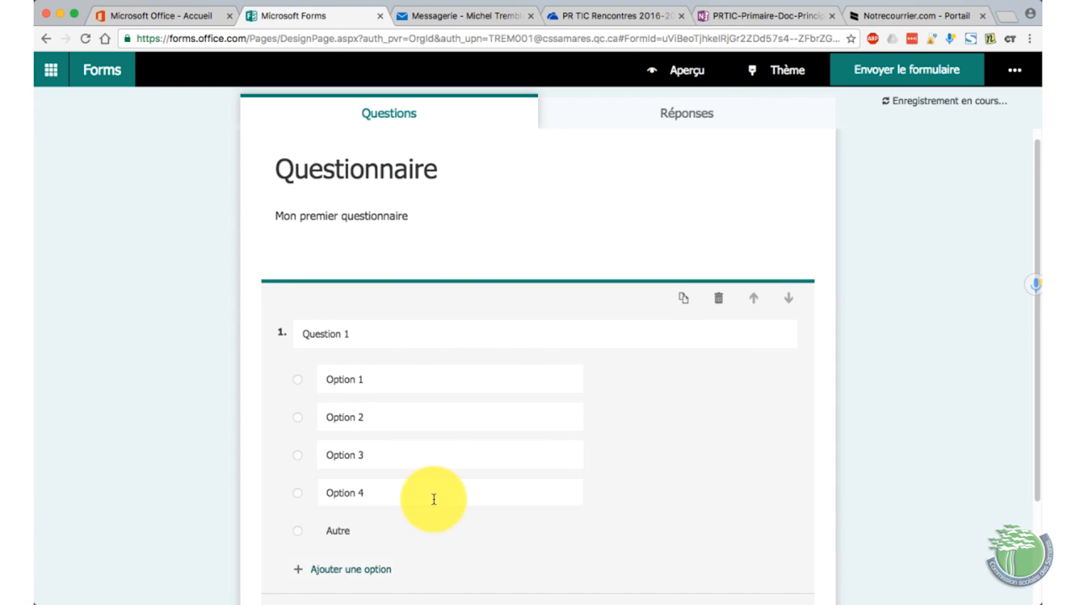
left_click(598, 495)
left_click(597, 454)
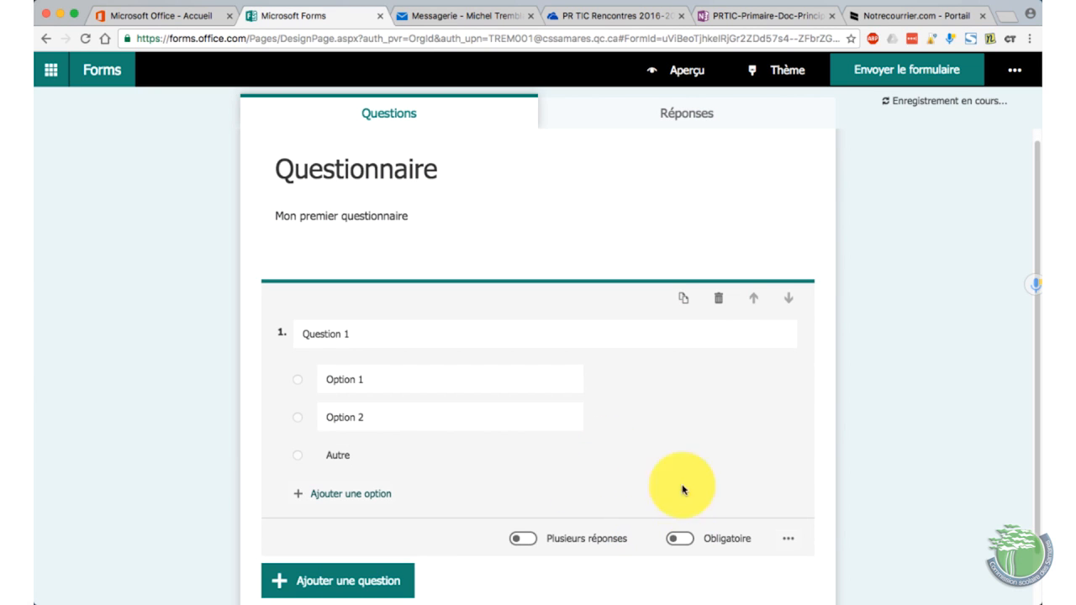
Step: Try the Obligatoire and Plusieurs réponses settings on Question 1, switching each one back off
left_click(688, 540)
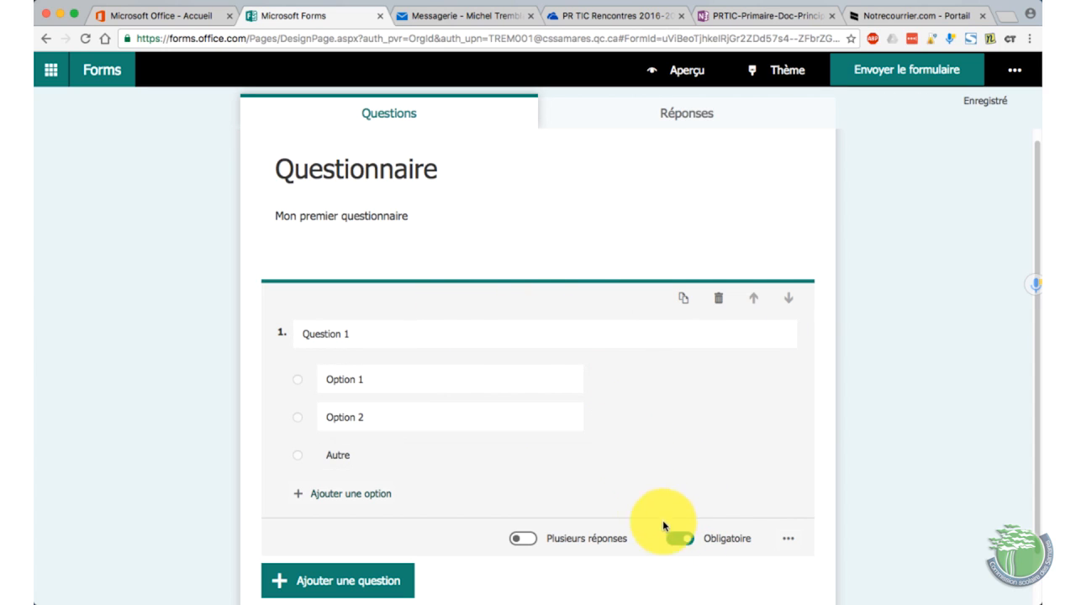
left_click(676, 539)
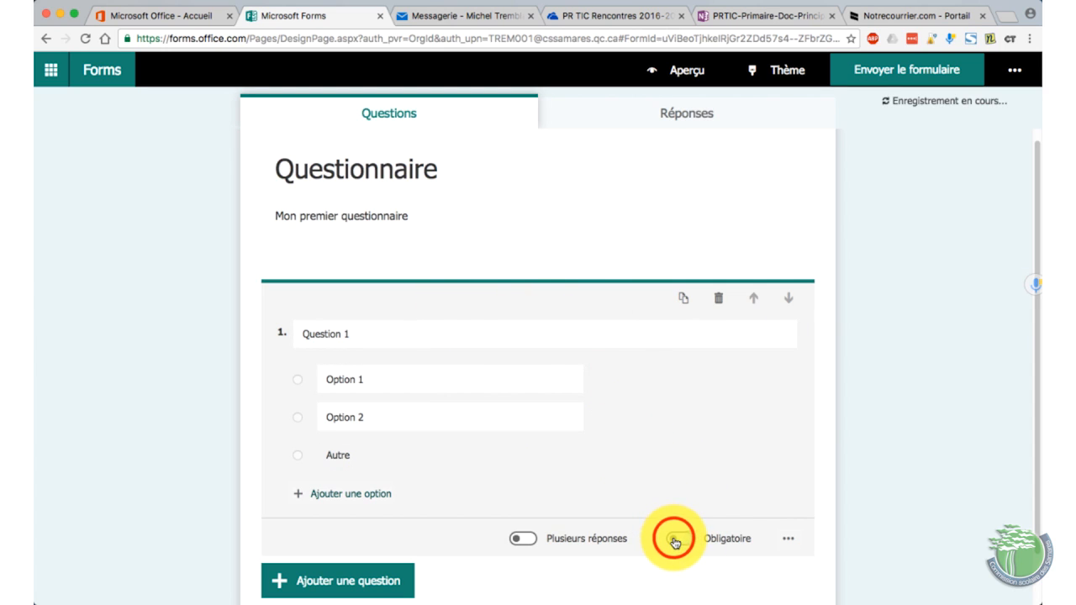
left_click(533, 541)
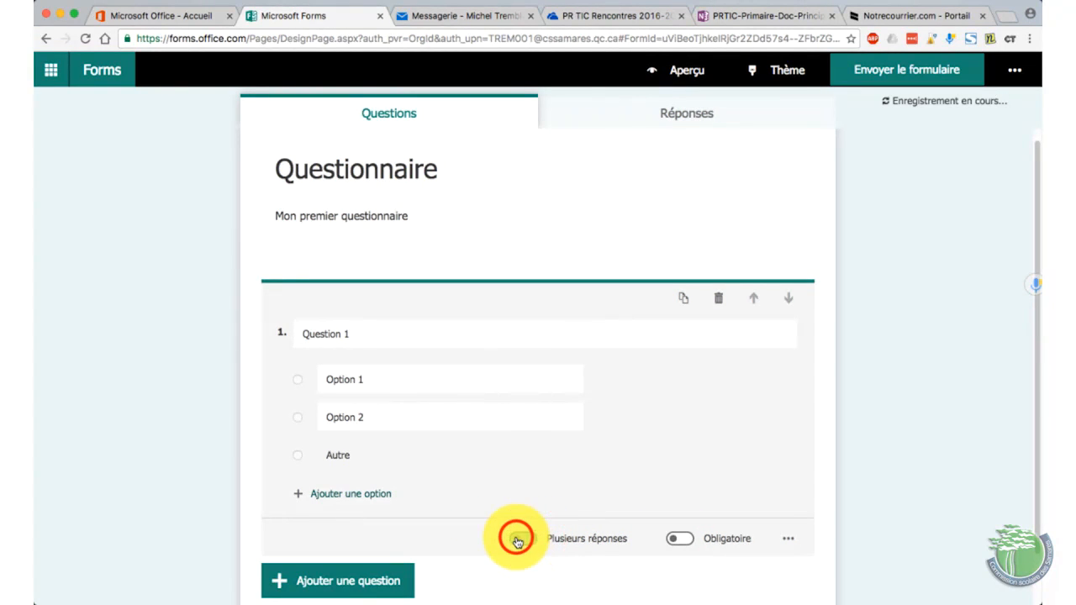
Step: Try adding a subtitle field to Question 1, and remove it again
left_click(788, 539)
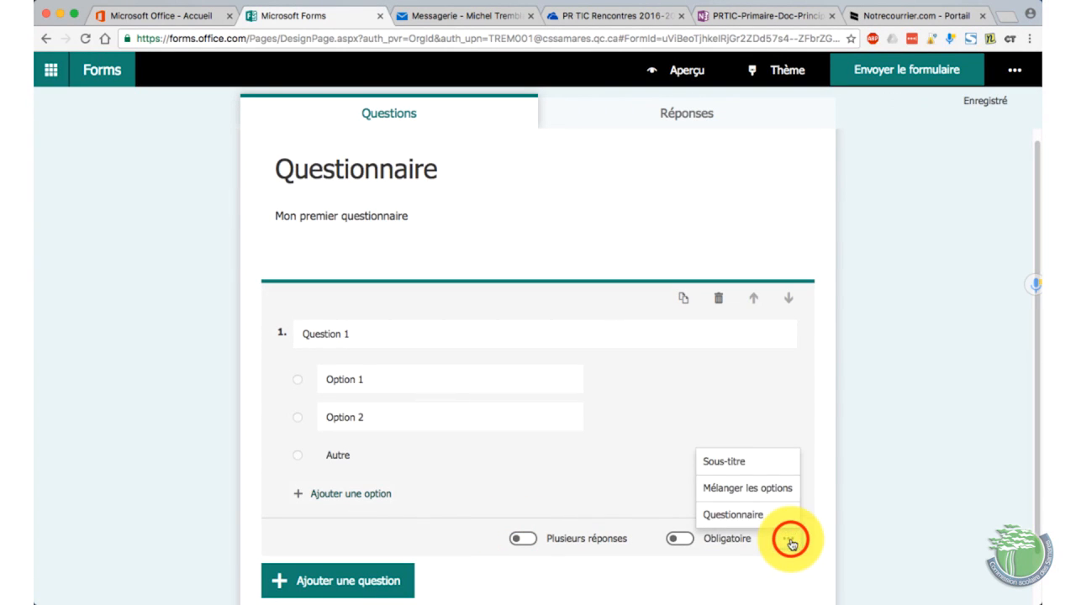
left_click(752, 465)
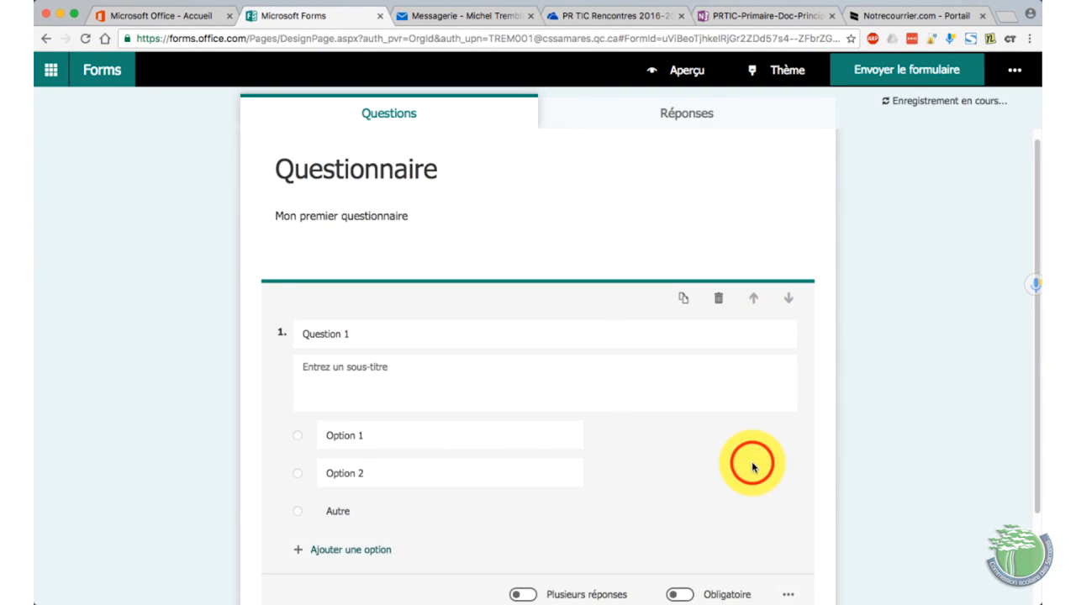
left_click(789, 594)
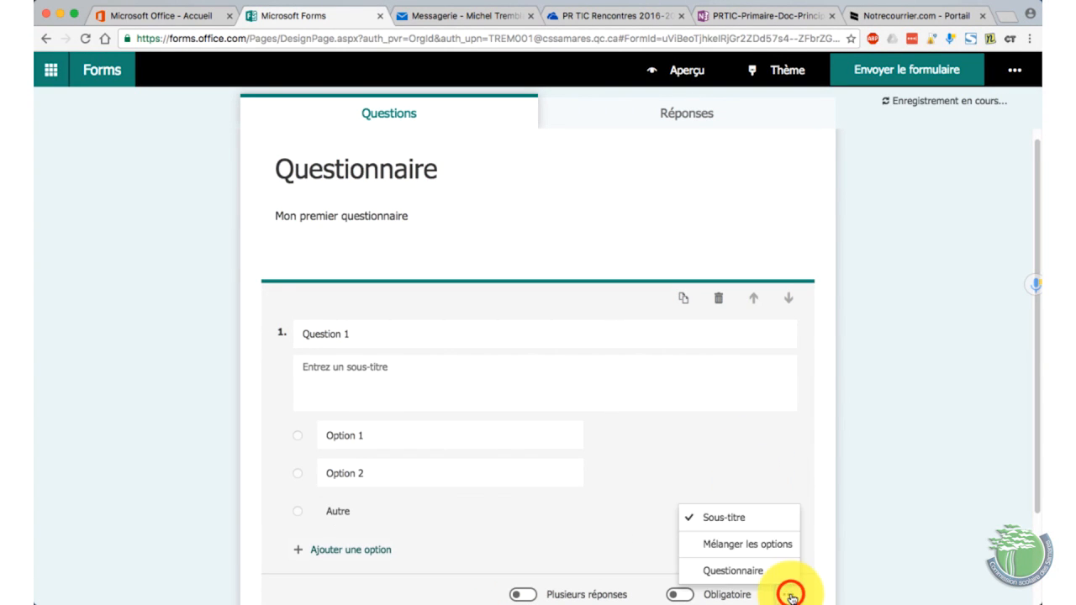
left_click(761, 517)
Step: Turn Question 1 into a quiz question (Questionnaire) and mark Option 2 as the correct answer
left_click(786, 538)
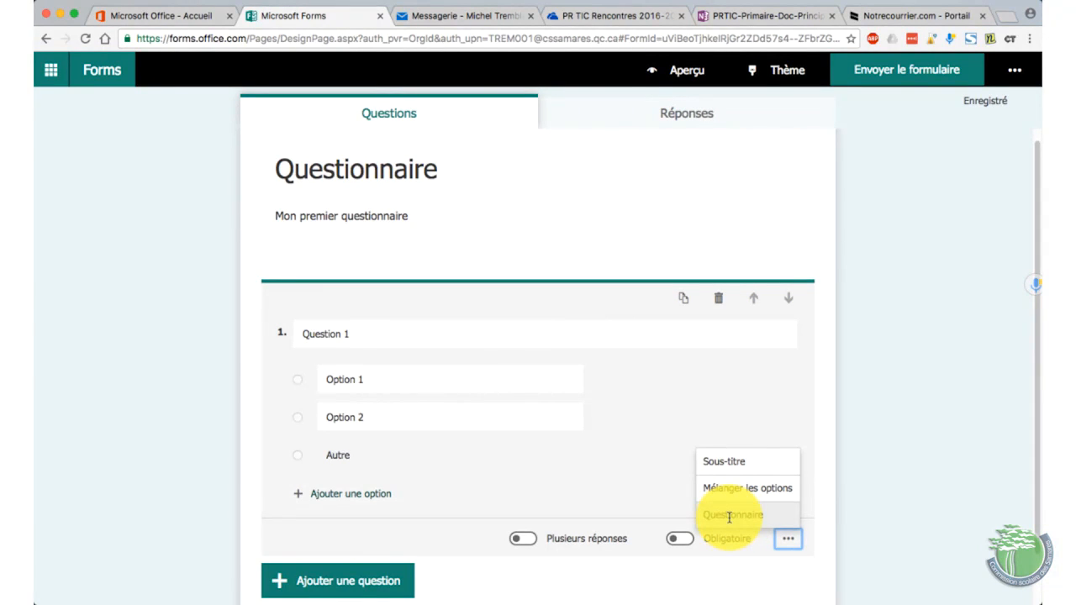
left_click(729, 517)
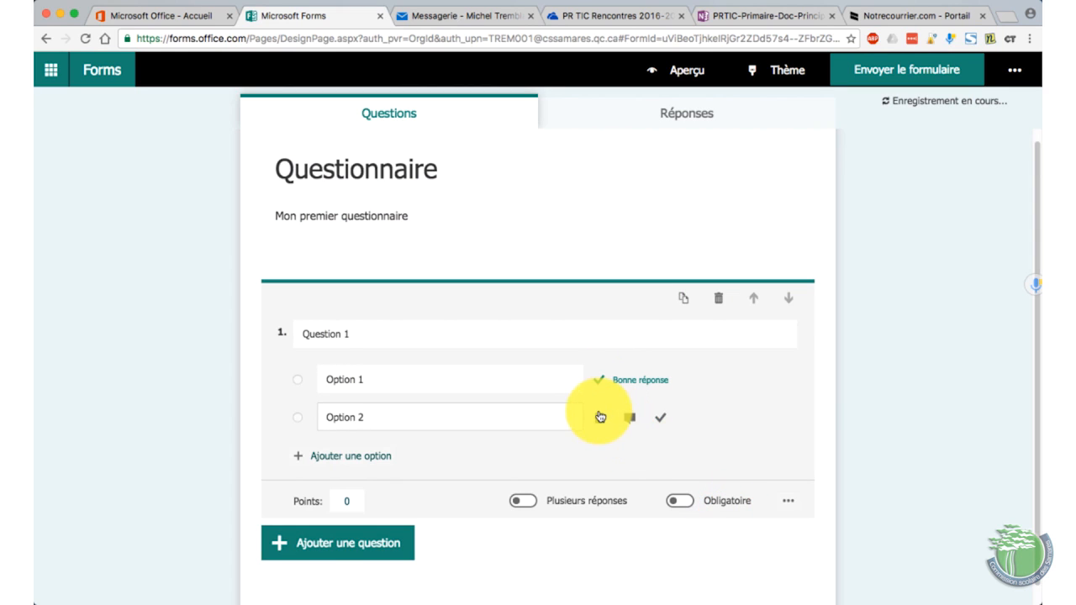
left_click(662, 421)
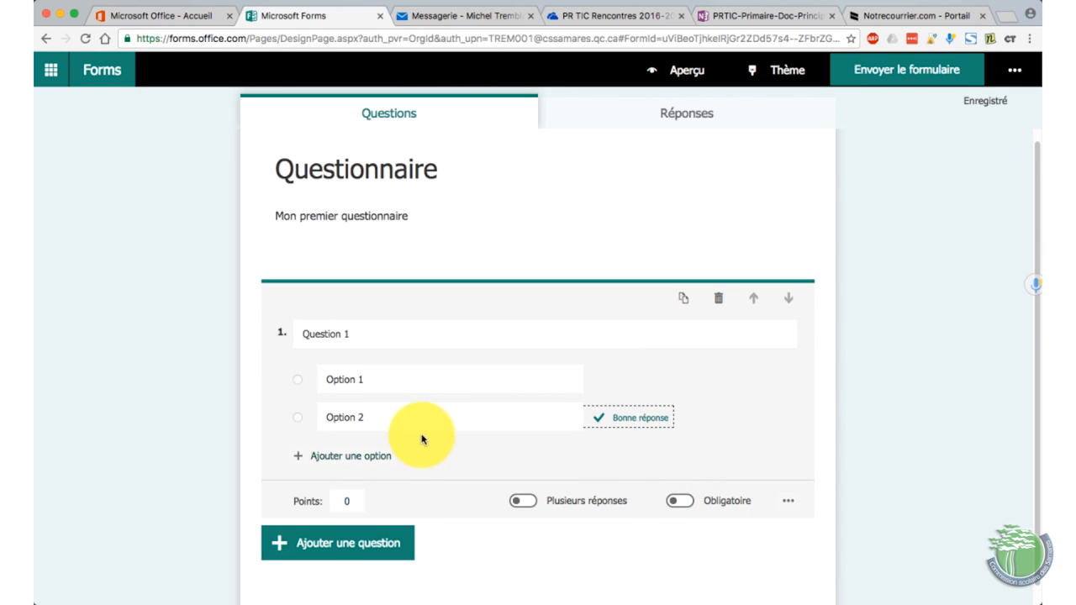
Step: Mark Option 1 as the correct answer and switch Question 1 back to a plain choice question
left_click(662, 382)
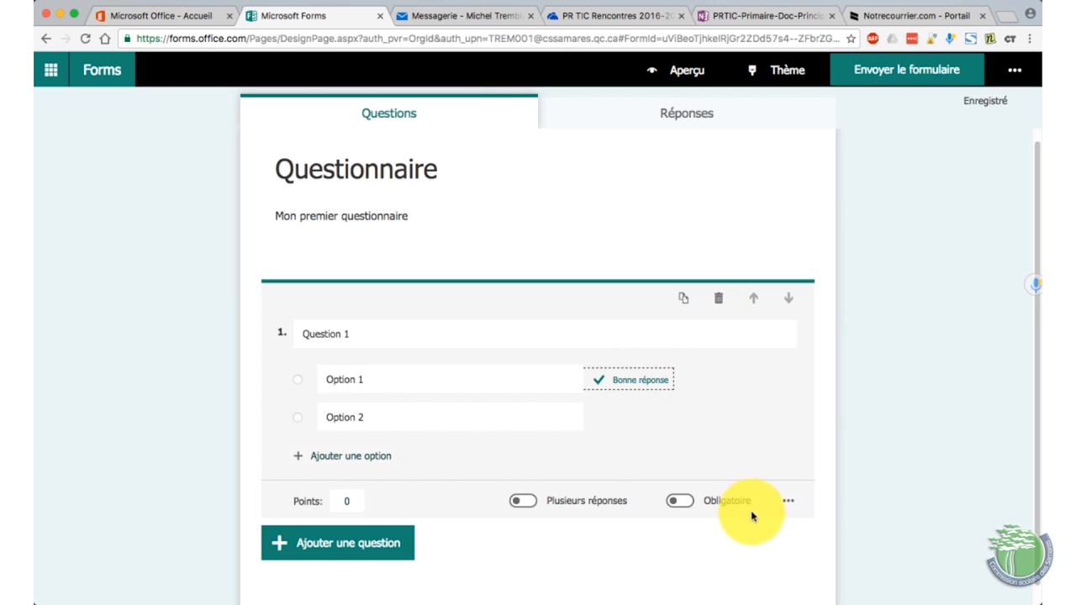
left_click(787, 500)
left_click(737, 477)
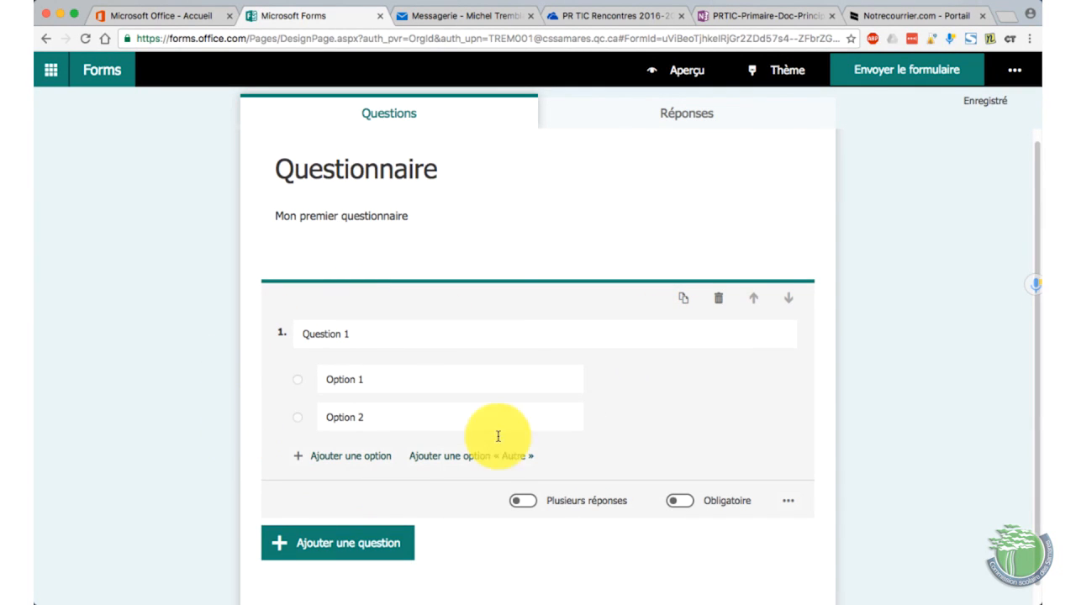
Step: Duplicate Question 1 and rename the copy "Question 2"
left_click(683, 299)
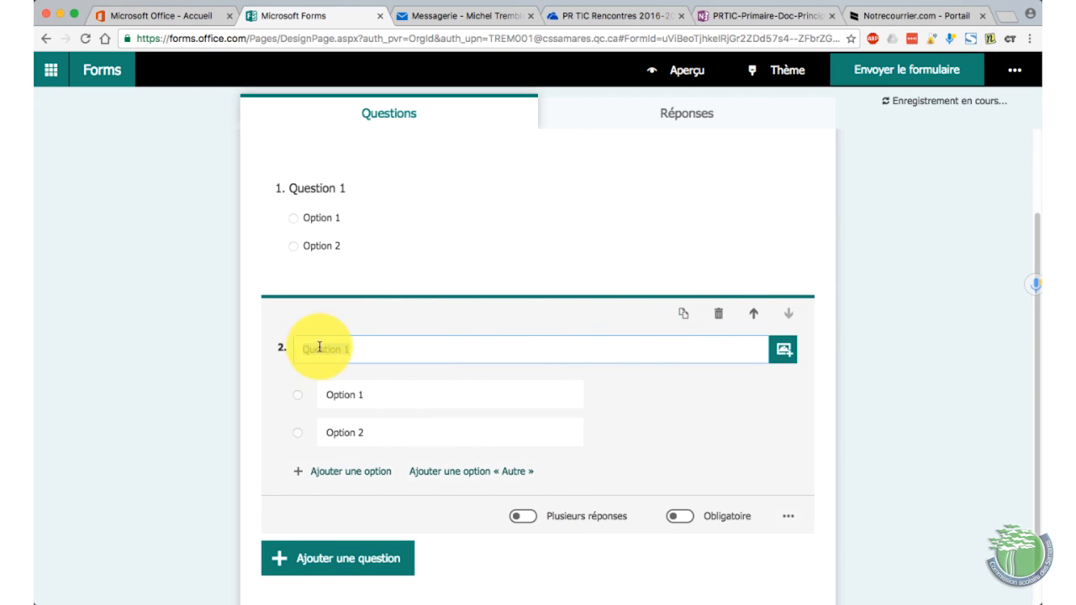
left_click(368, 353)
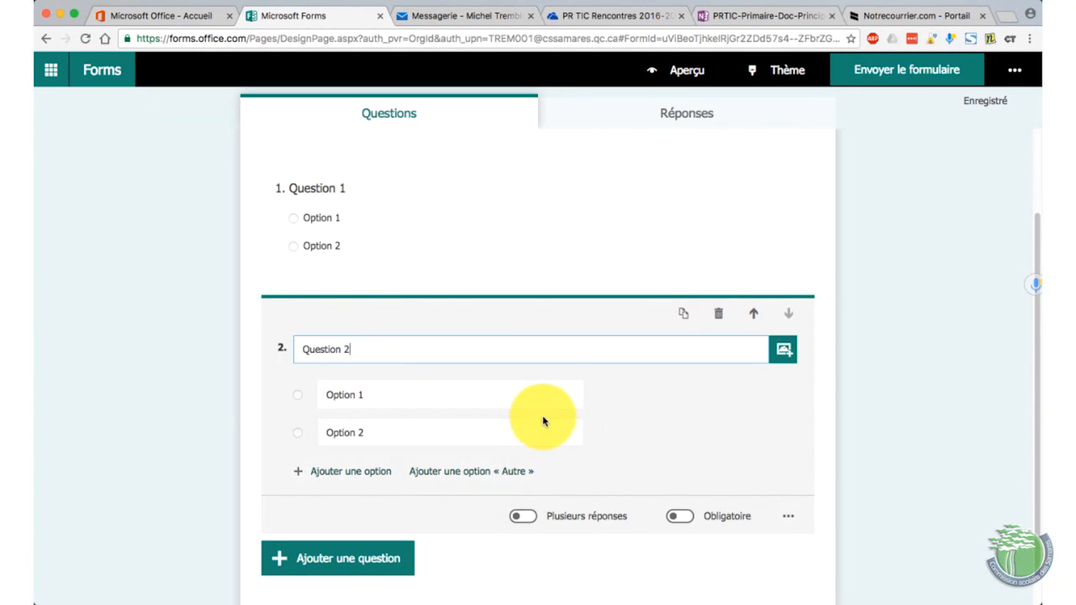
Step: Check the form's response summary and return to the questions
scroll(543, 420, "down", 1)
scroll(515, 458, "up", 3)
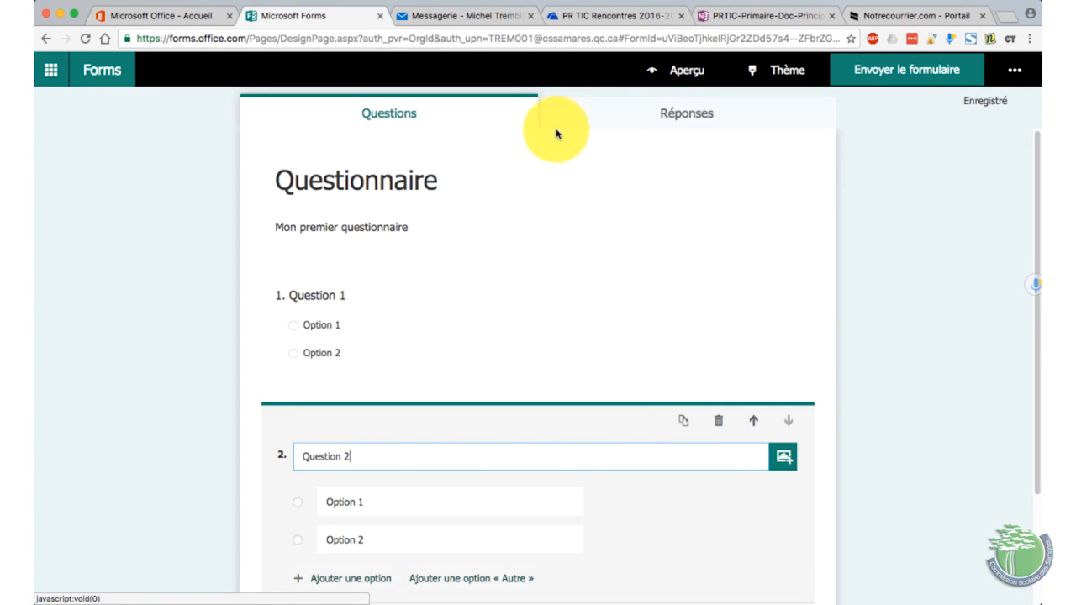
left_click(672, 118)
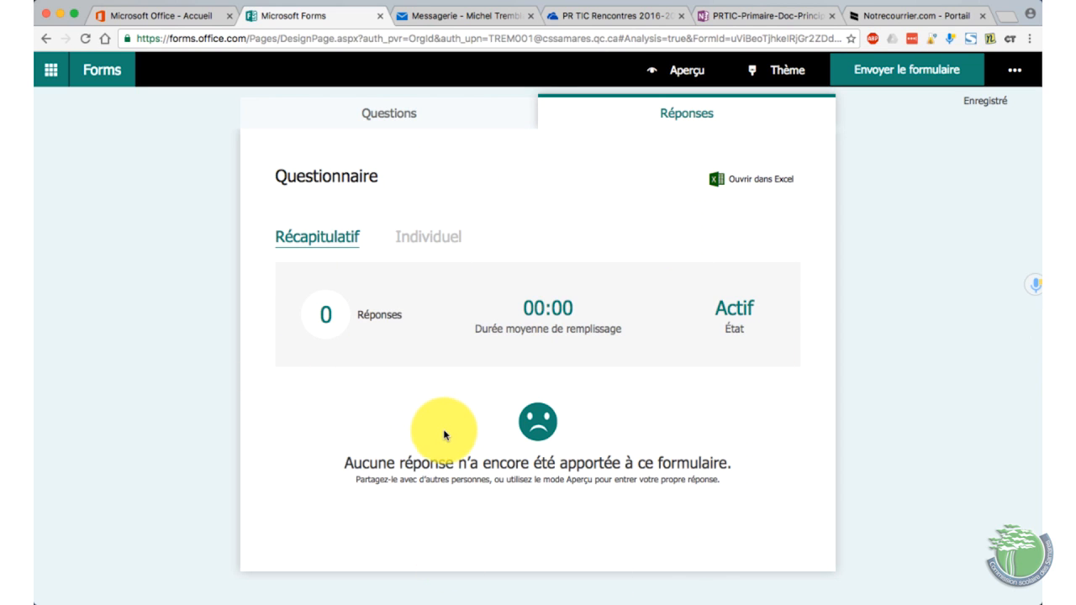
left_click(405, 120)
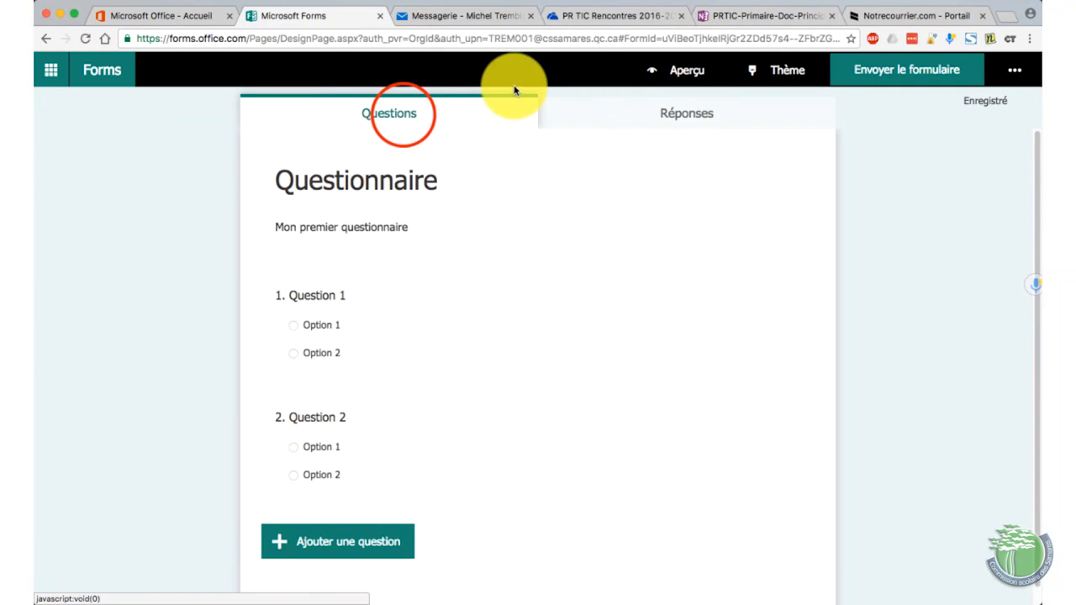
Step: Preview the form, submit a test response with Option 1 for Question 1 and Option 2 for Question 2, and return to editing
left_click(686, 70)
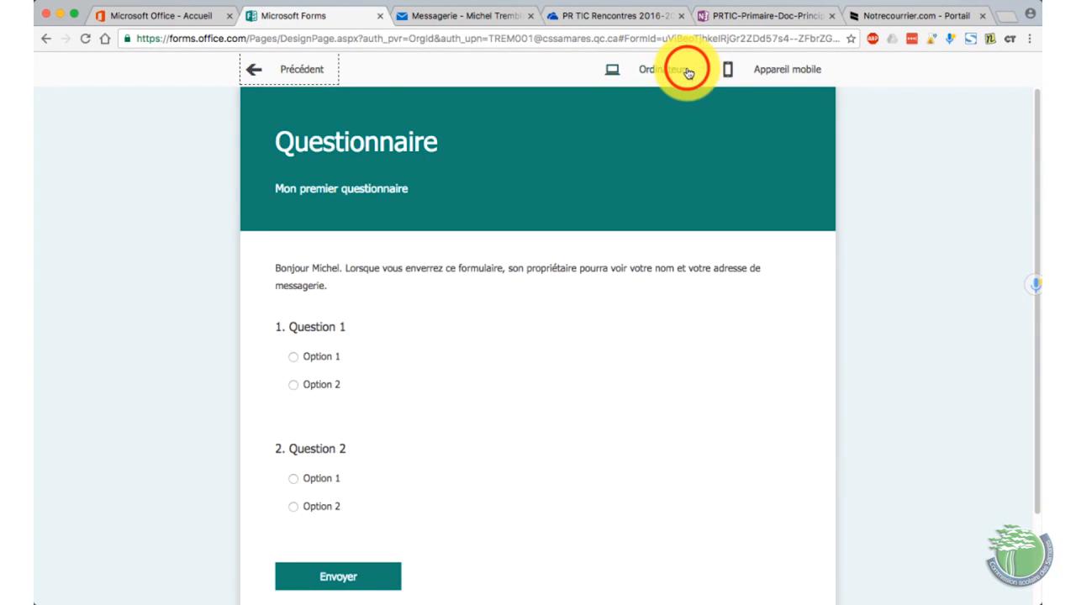
left_click(293, 356)
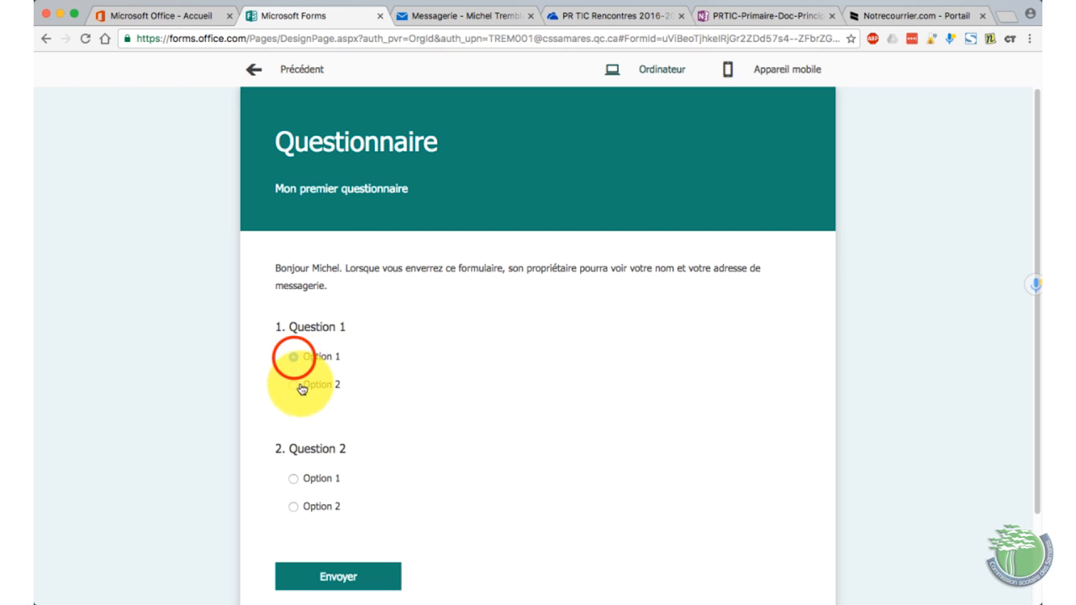
left_click(295, 507)
left_click(348, 577)
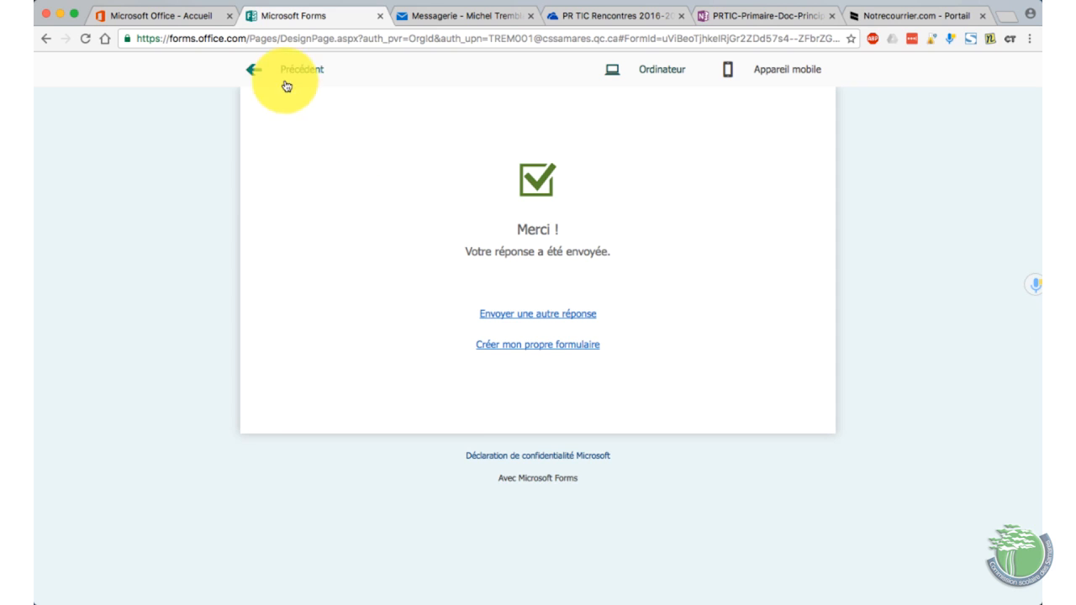
left_click(294, 74)
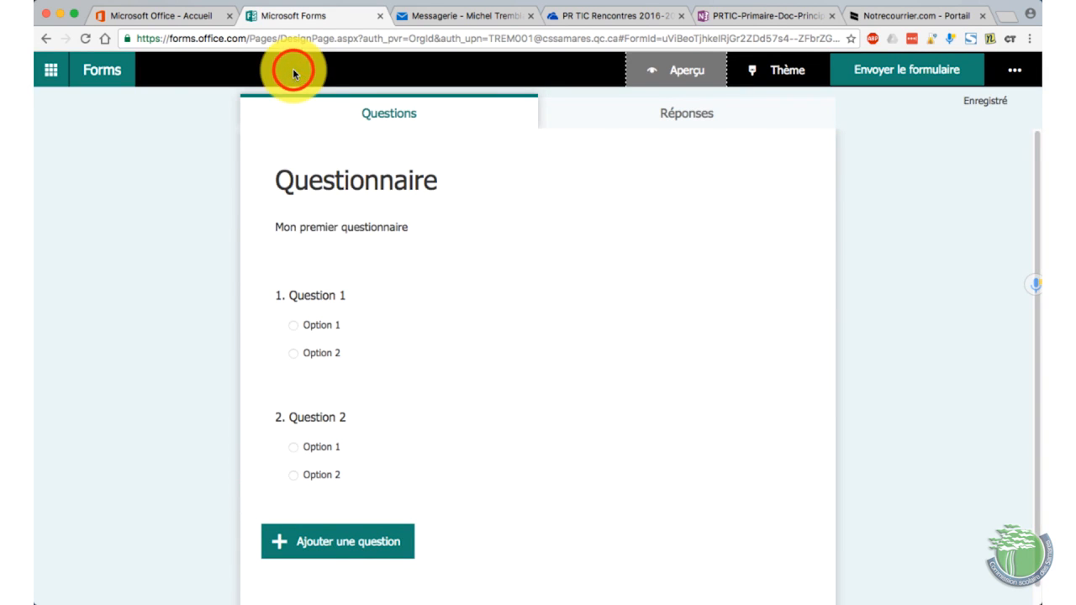
Step: Review the response summary and the answer charts for Question 1 and Question 2
left_click(679, 120)
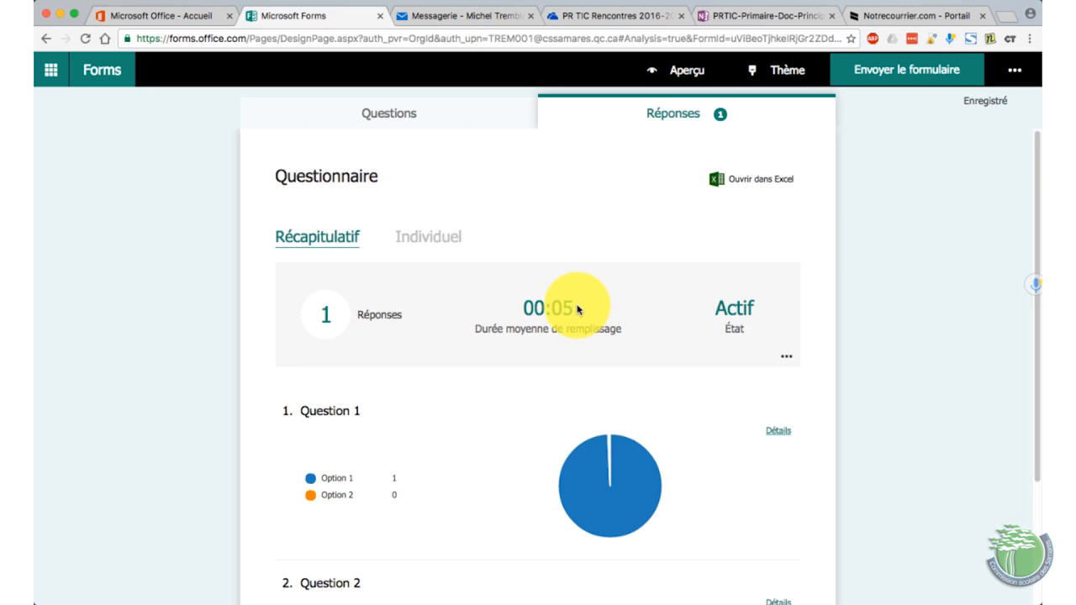
scroll(635, 345, "down", 2)
mouse_move(634, 395)
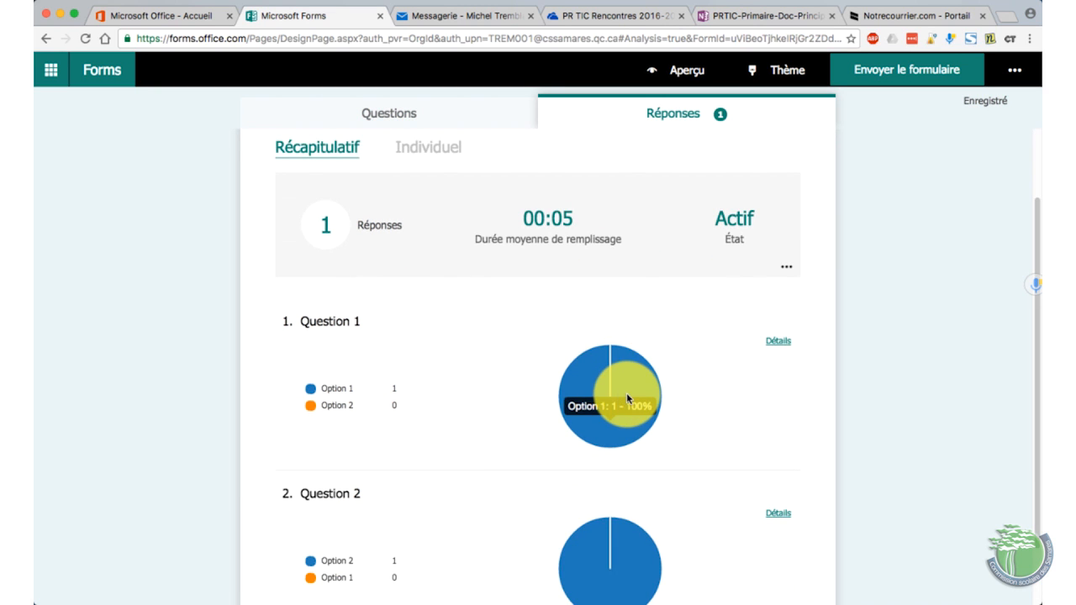
scroll(644, 504, "down", 1)
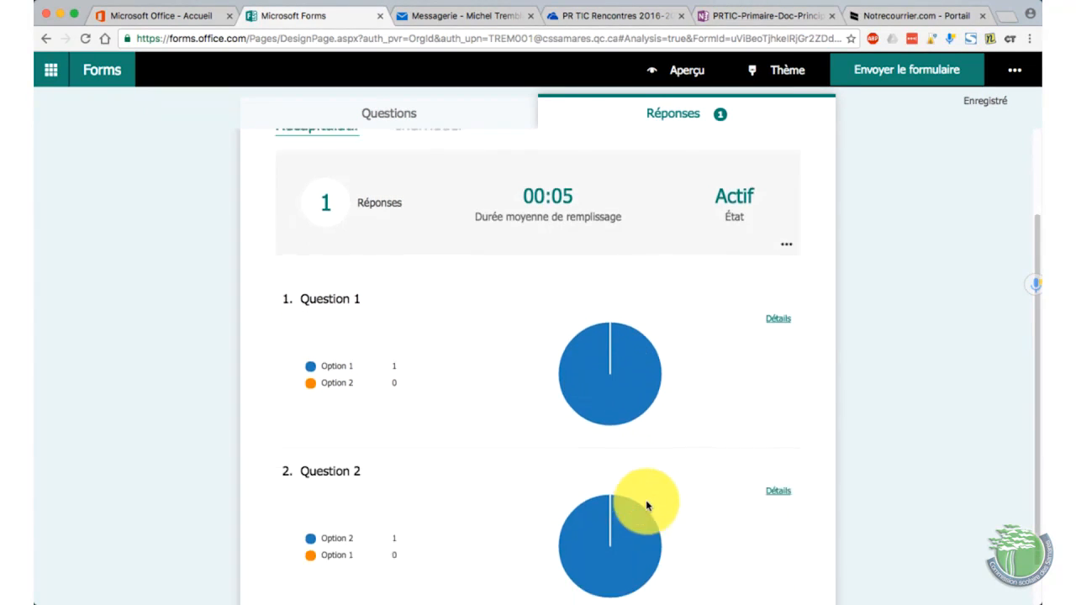
Step: Review the respondent's individual answers to the questionnaire and return to the questions
mouse_move(645, 504)
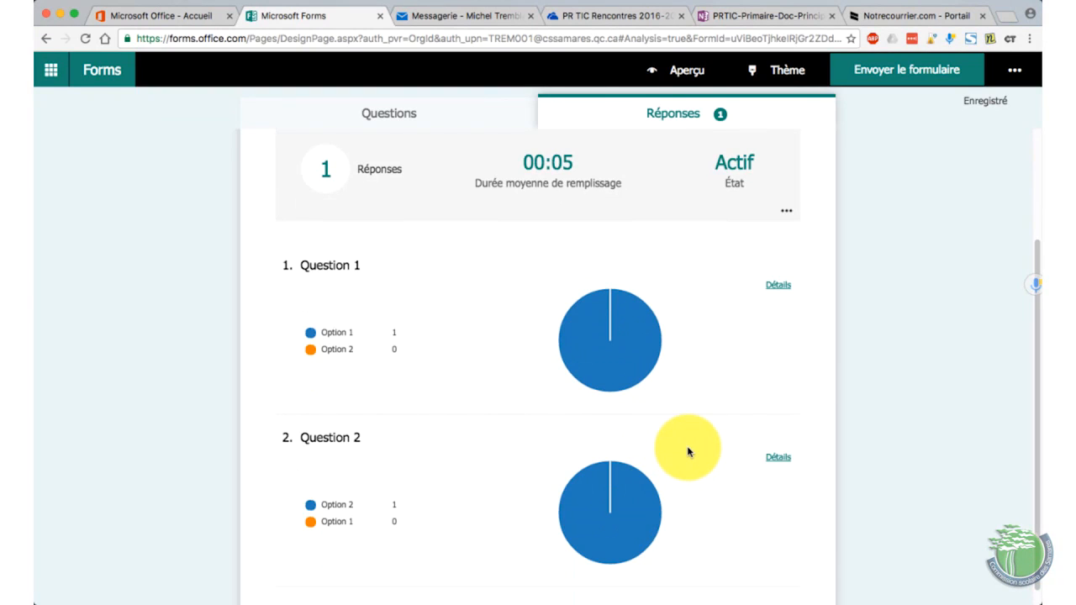
scroll(687, 451, "up", 3)
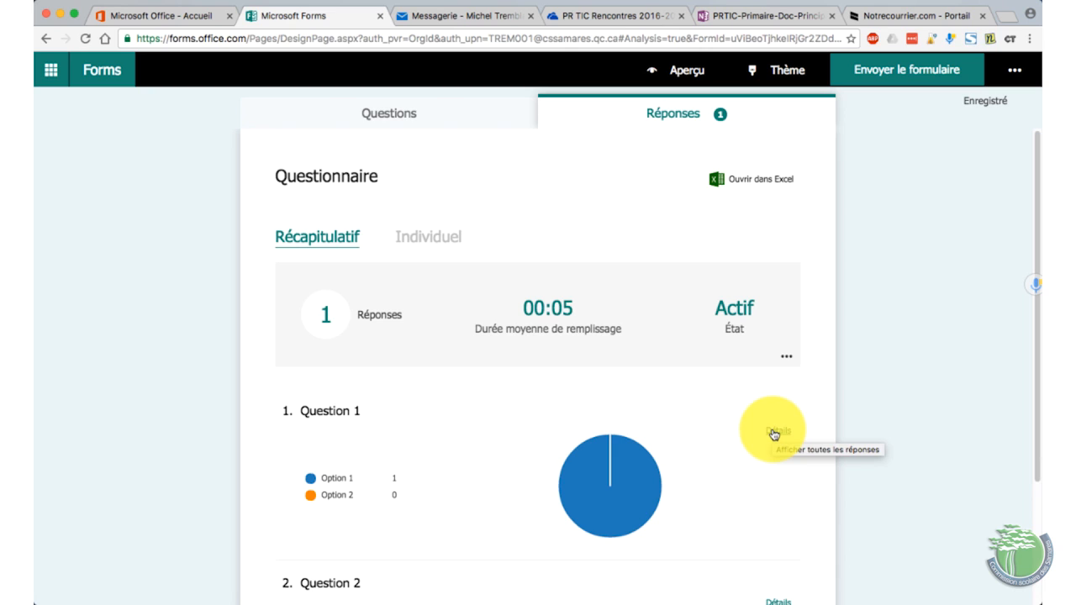
left_click(417, 239)
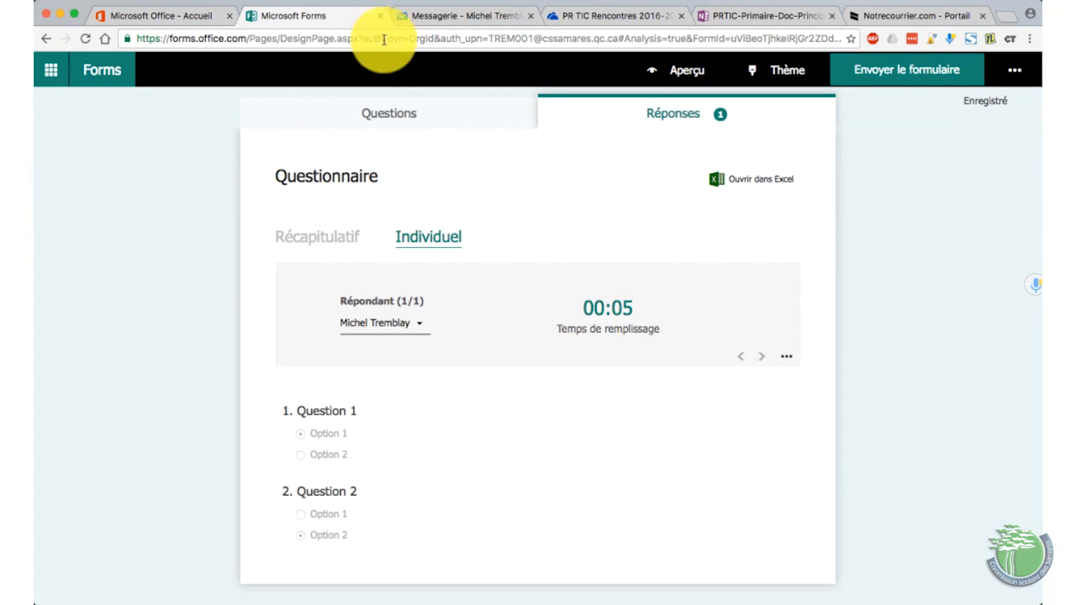
left_click(389, 113)
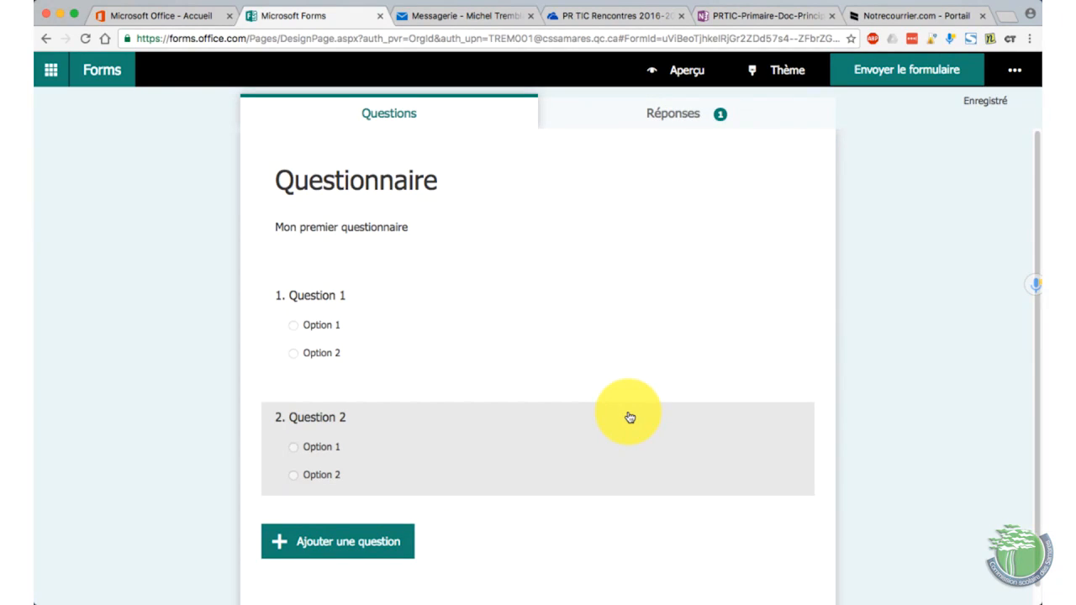
Step: Look over the available form themes, the sending options with all response settings, and the additional form options
left_click(783, 71)
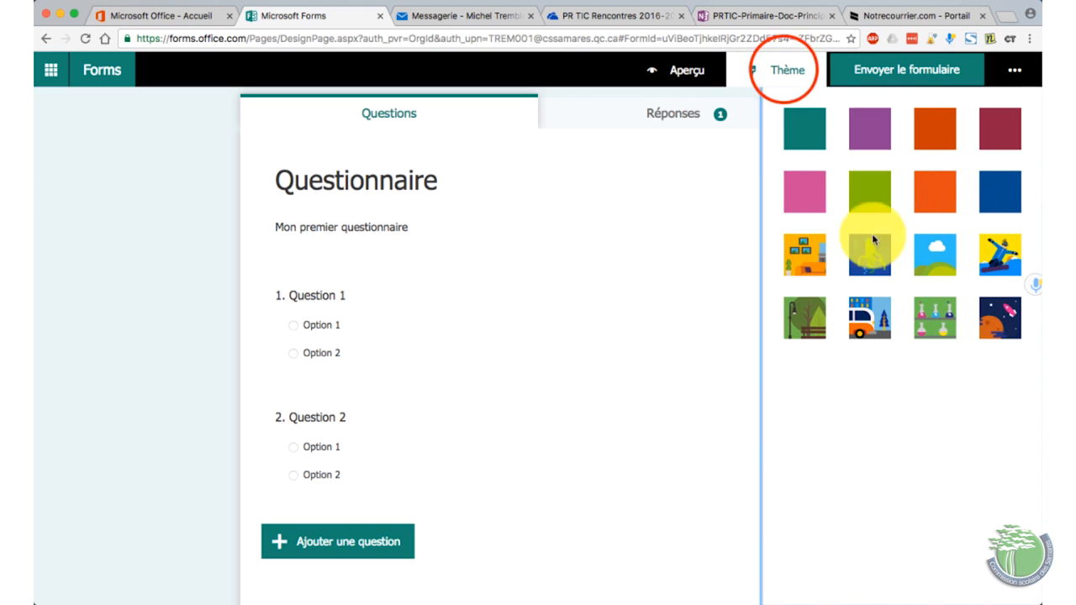
left_click(775, 69)
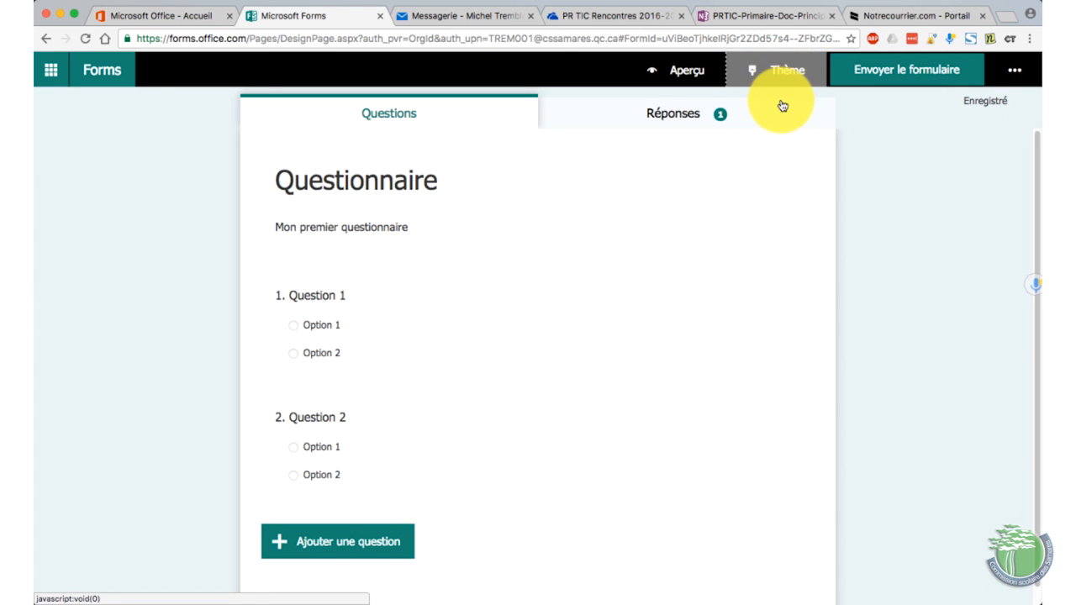
left_click(896, 74)
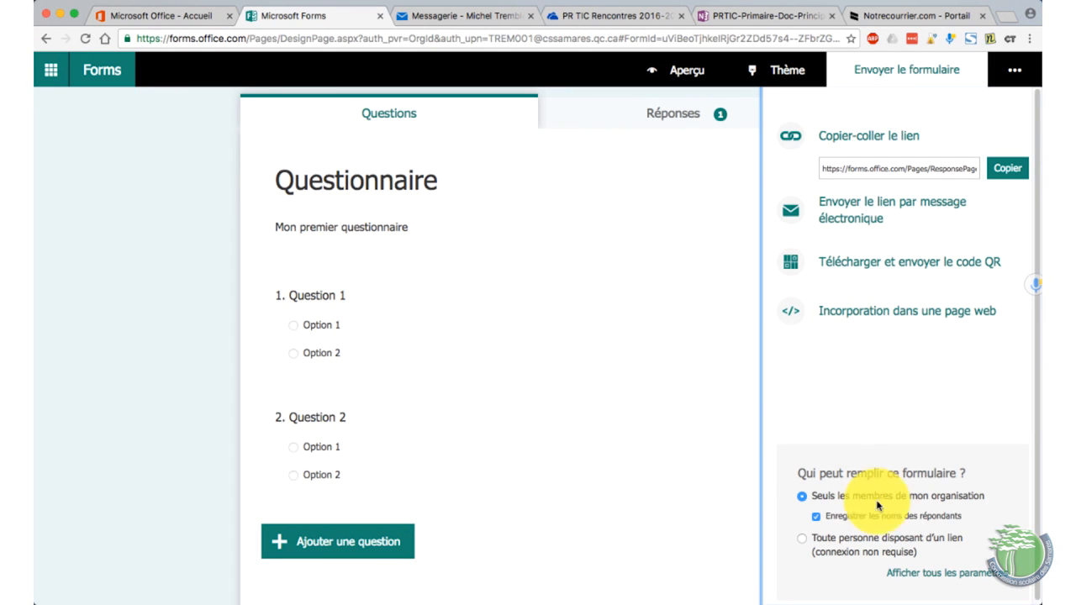
left_click(934, 572)
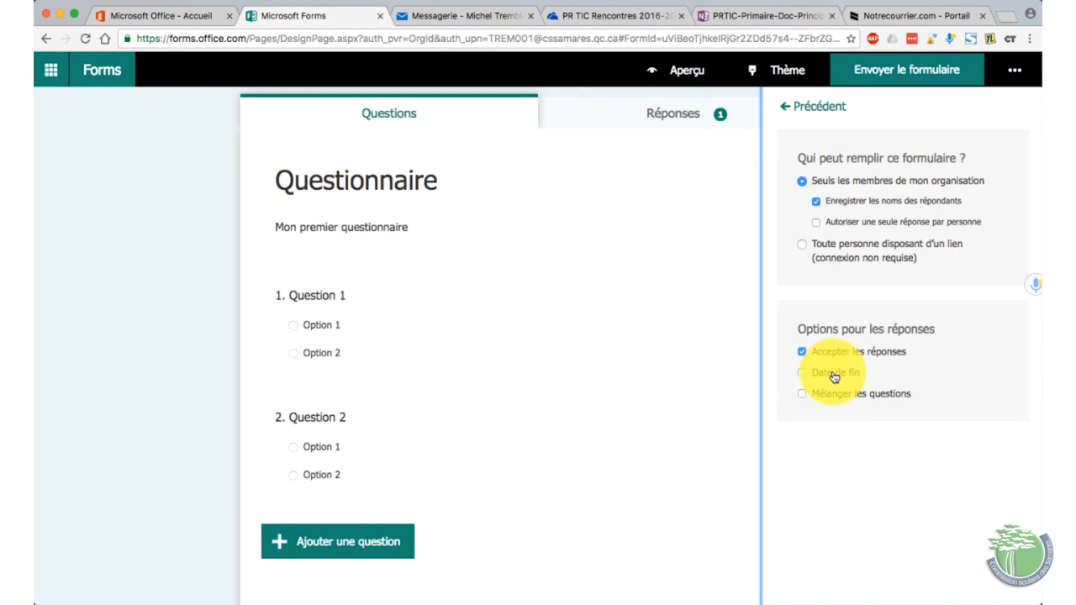
left_click(1013, 73)
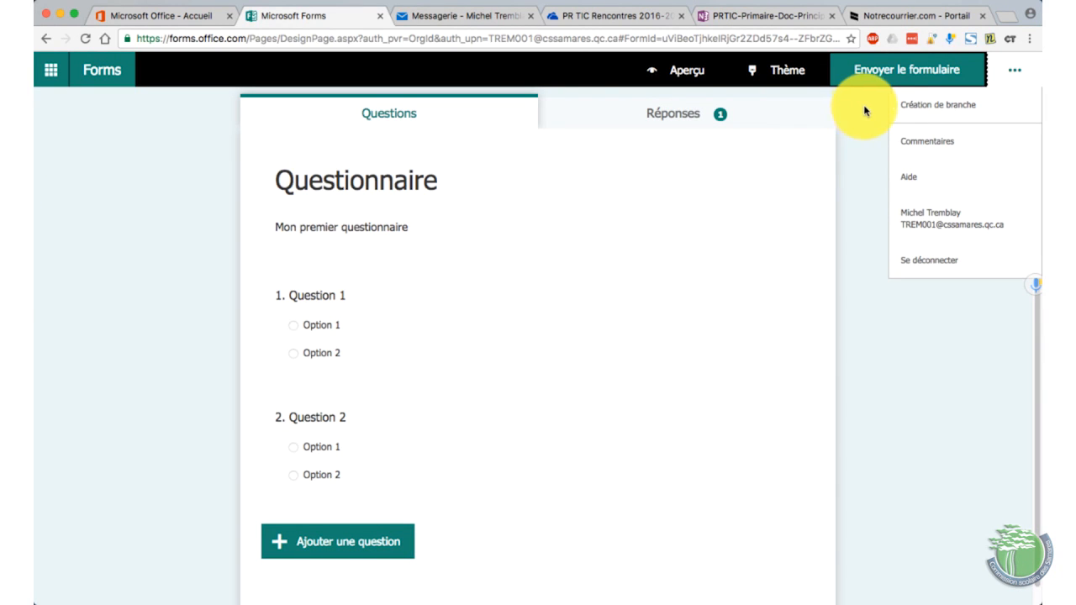
Step: Copy the questionnaire's response link from the form's sending options
left_click(883, 74)
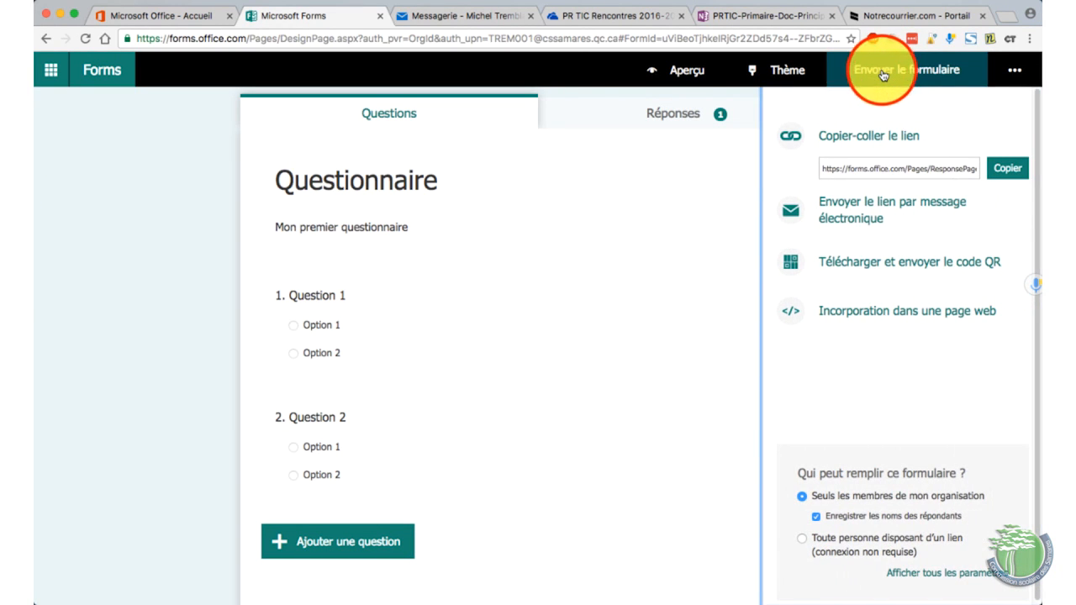
left_click(876, 166)
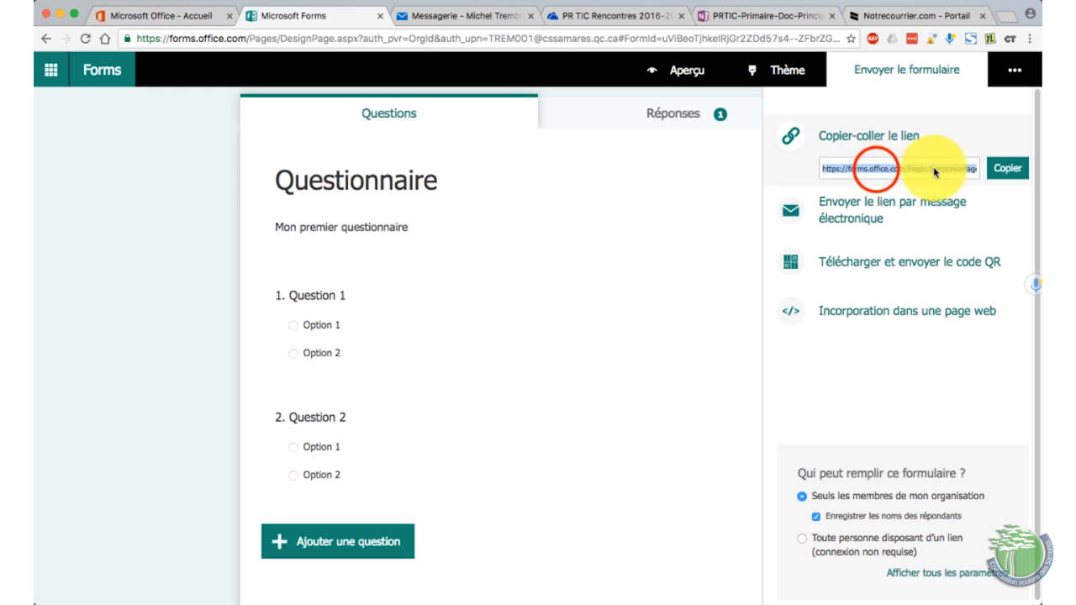
left_click(1006, 169)
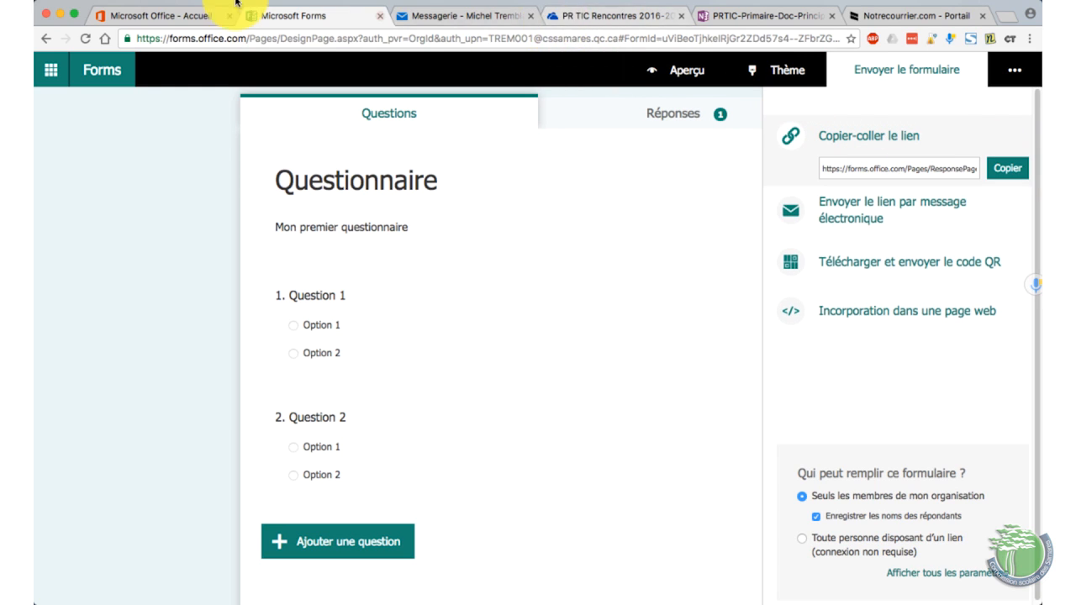
Step: Switch to OneDrive from the Office home page and open the DLRTV folder
left_click(187, 16)
left_click(874, 363)
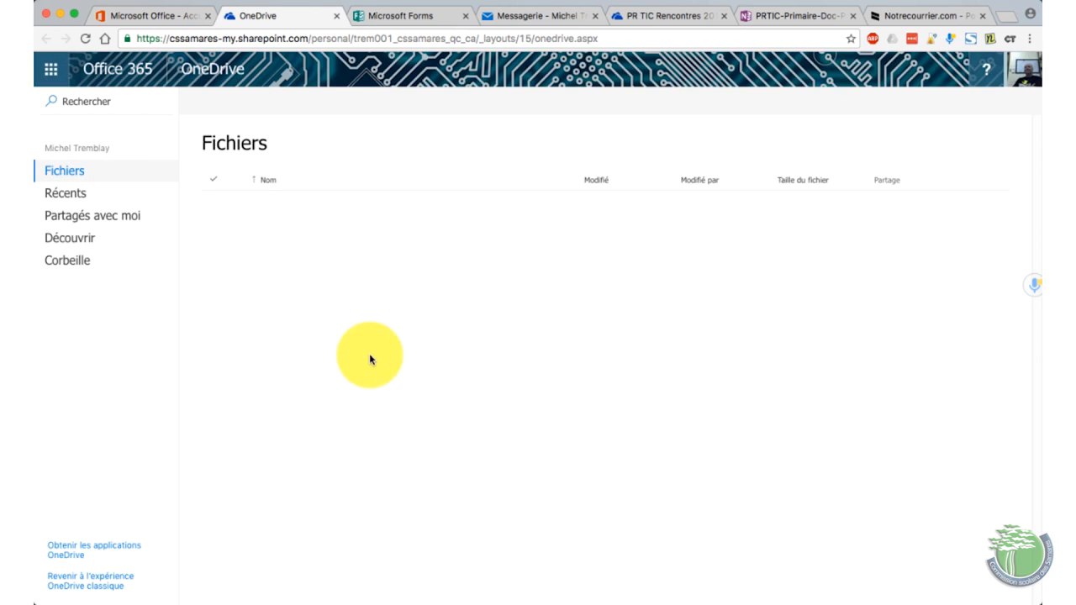
left_click(265, 381)
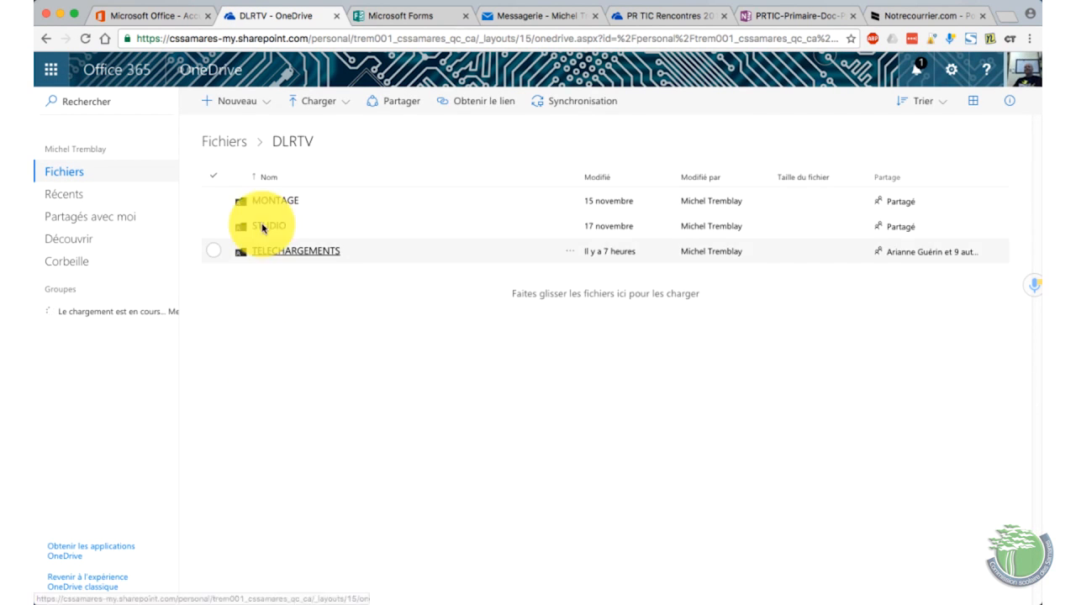
Step: Create a link file in the DLRTV folder from the copied form address, named "Mon premier questionnaire", and open it
left_click(265, 104)
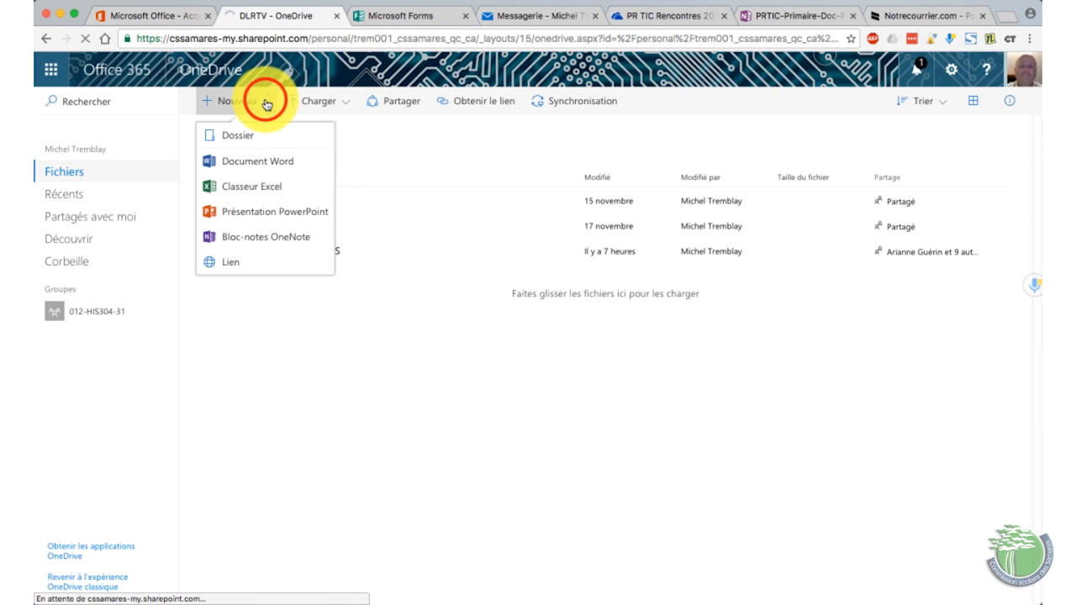
left_click(236, 263)
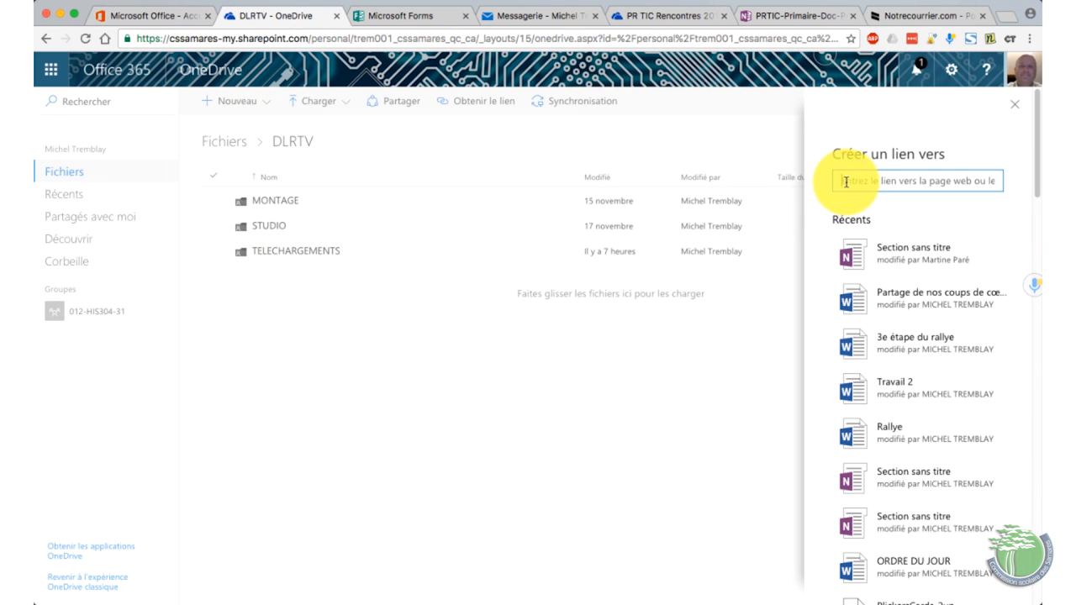
key("ctrl+v")
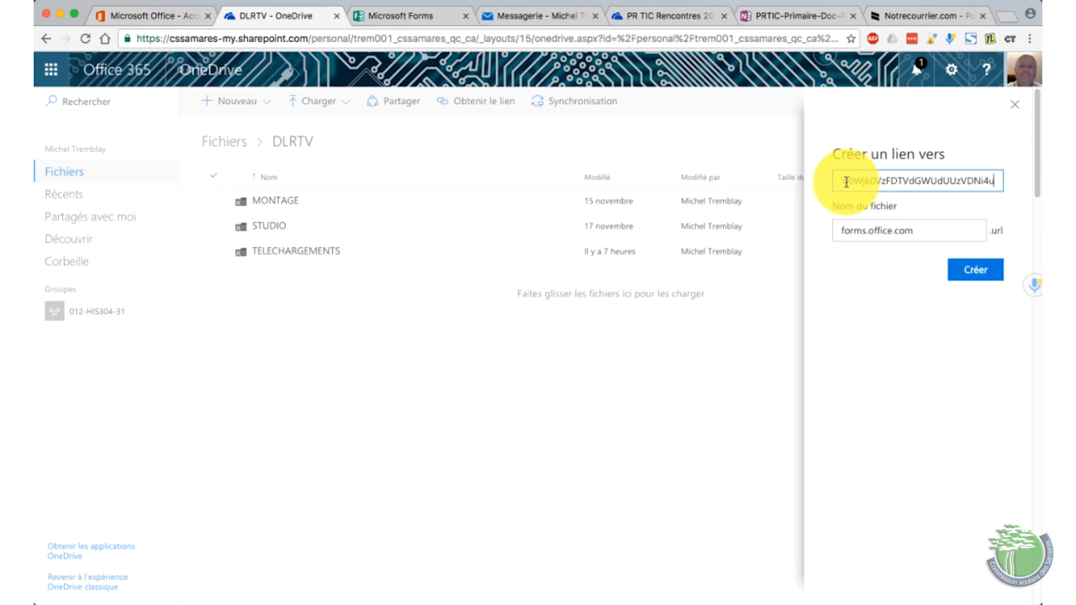
left_click(921, 229)
left_click_drag(886, 229, 824, 230)
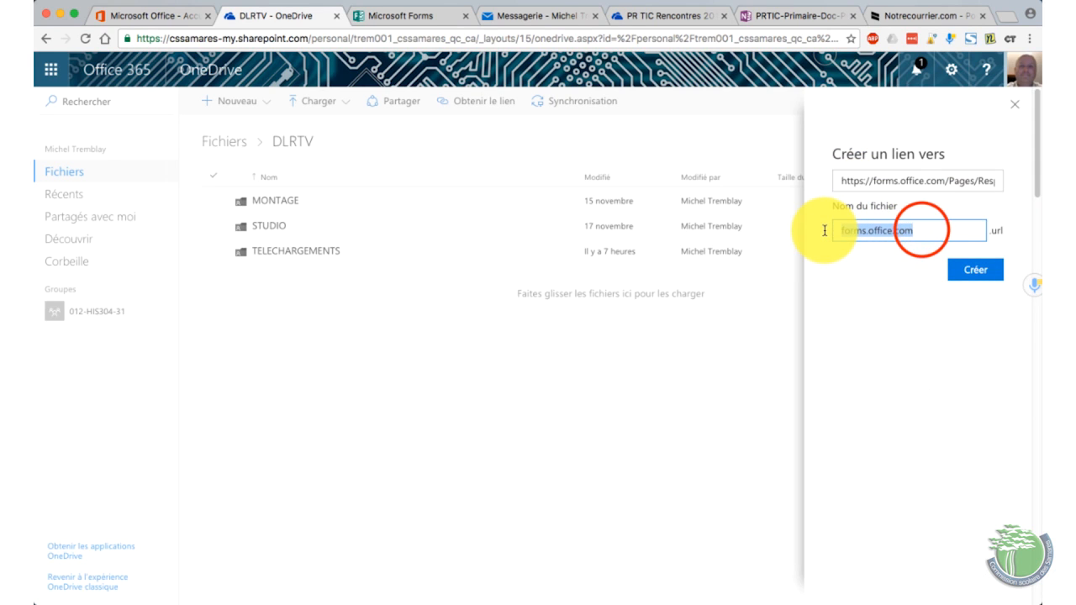
type("Mon premier questionnaire")
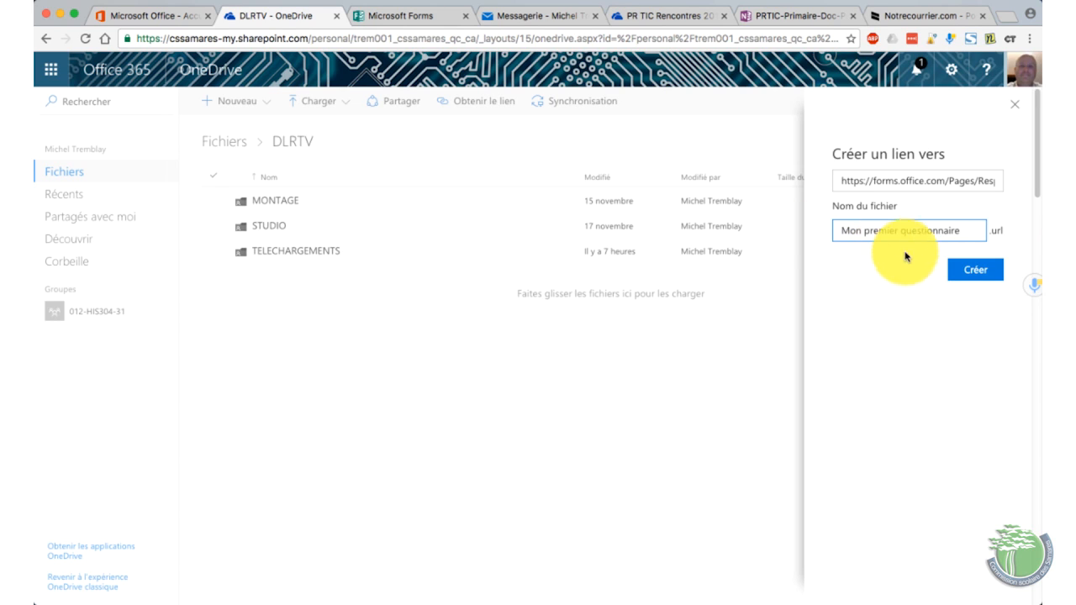
left_click(972, 268)
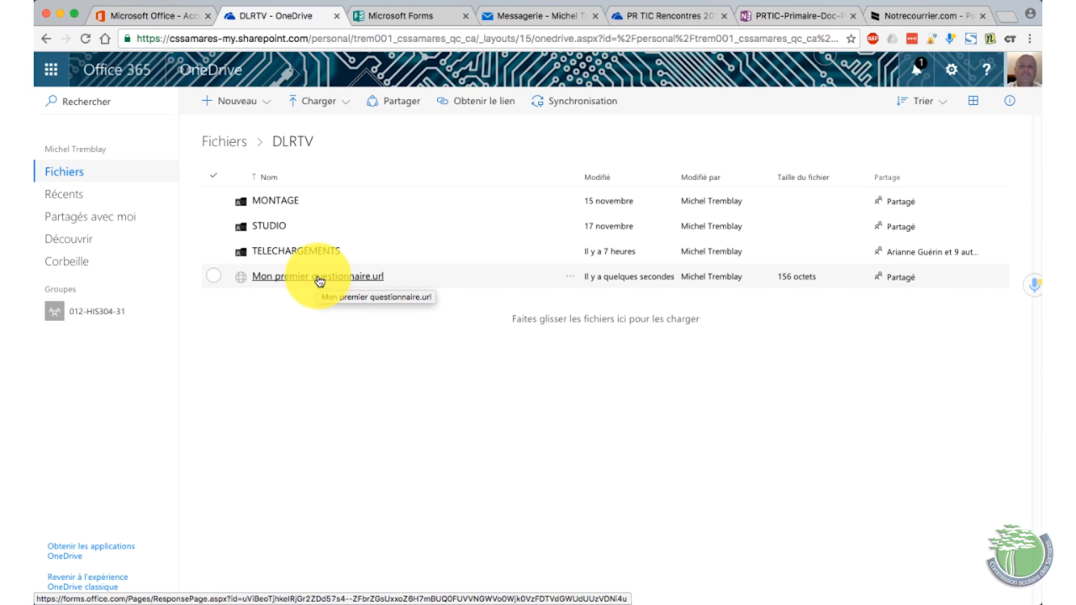
left_click(319, 277)
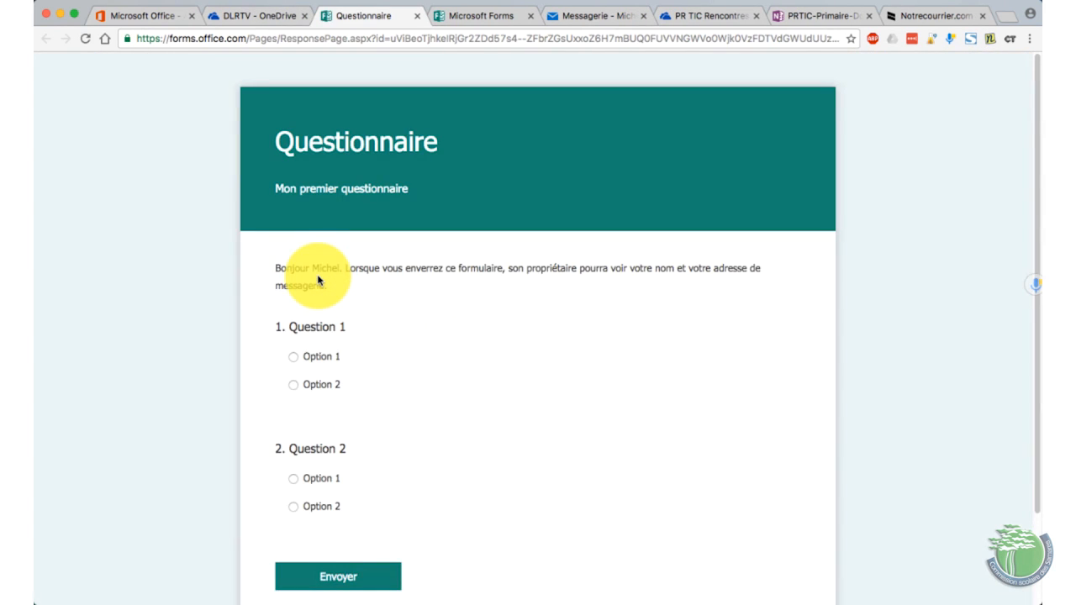